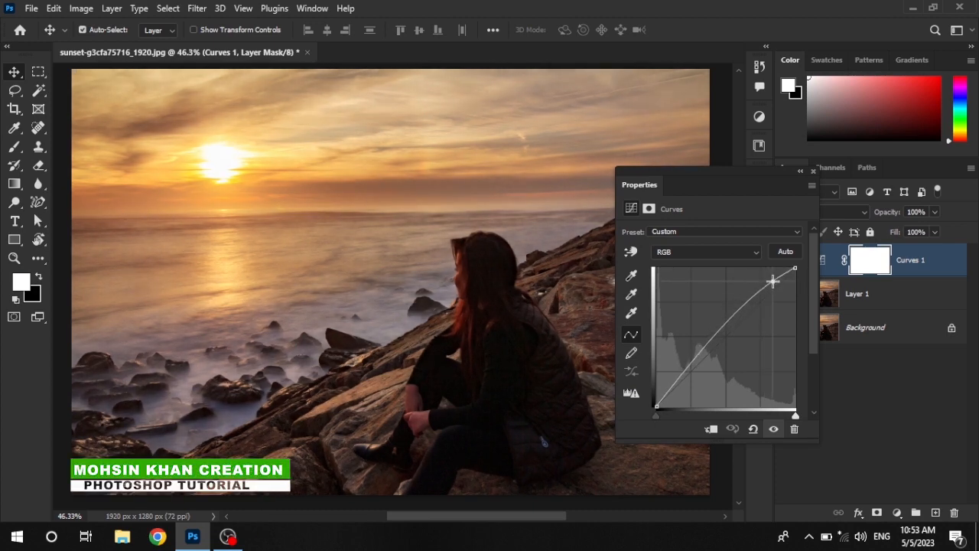
Shape the Curves 1 adjustment into a gentle S with darker shadows and brighter highlights, and compare the image with the layer hidden and shown.
left_click_drag(679, 378, 683, 382)
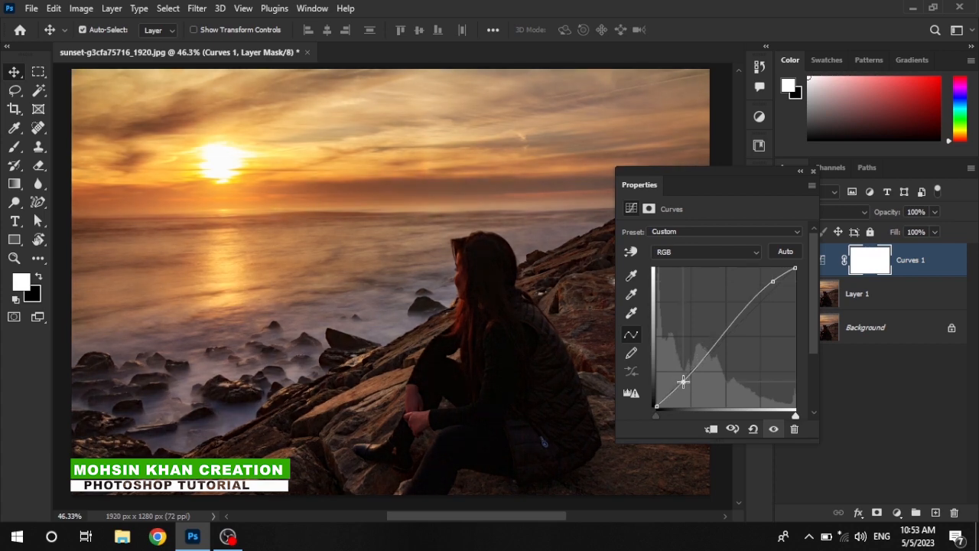
left_click_drag(771, 284, 769, 280)
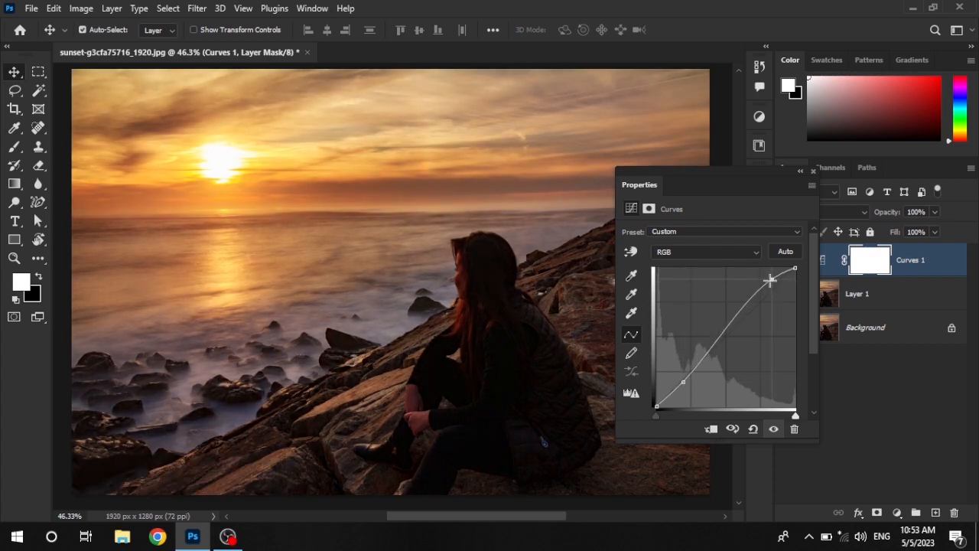
left_click(813, 170)
left_click(788, 264)
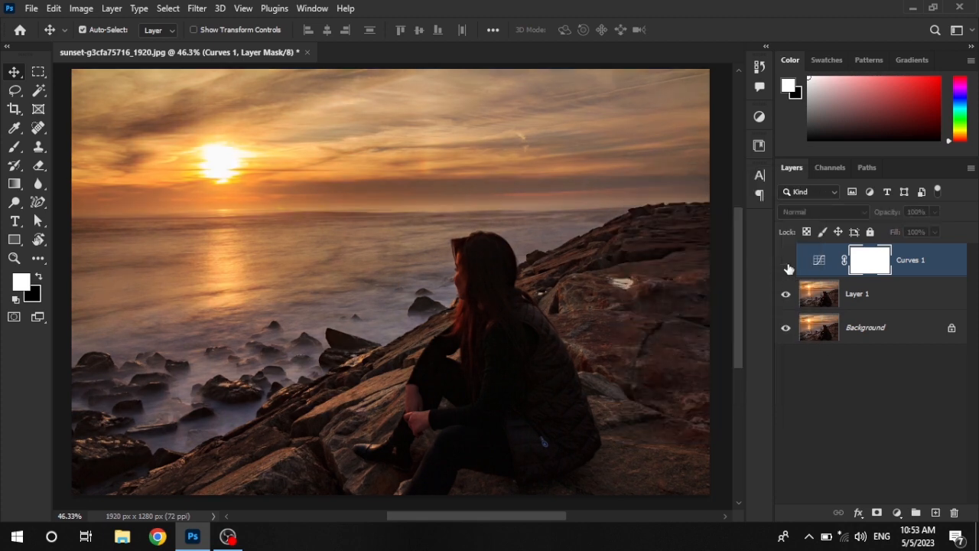
left_click(788, 264)
mouse_move(420, 268)
left_mouse_down()
mouse_move(436, 264)
mouse_move(428, 269)
left_mouse_up()
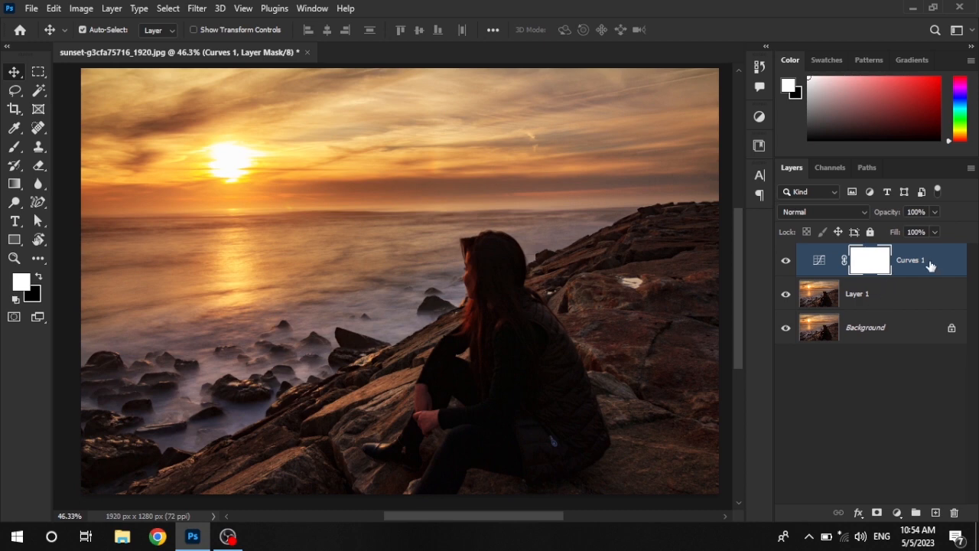
Add a Gradient Map adjustment layer above Curves 1 and reverse its gradient.
left_click(898, 513)
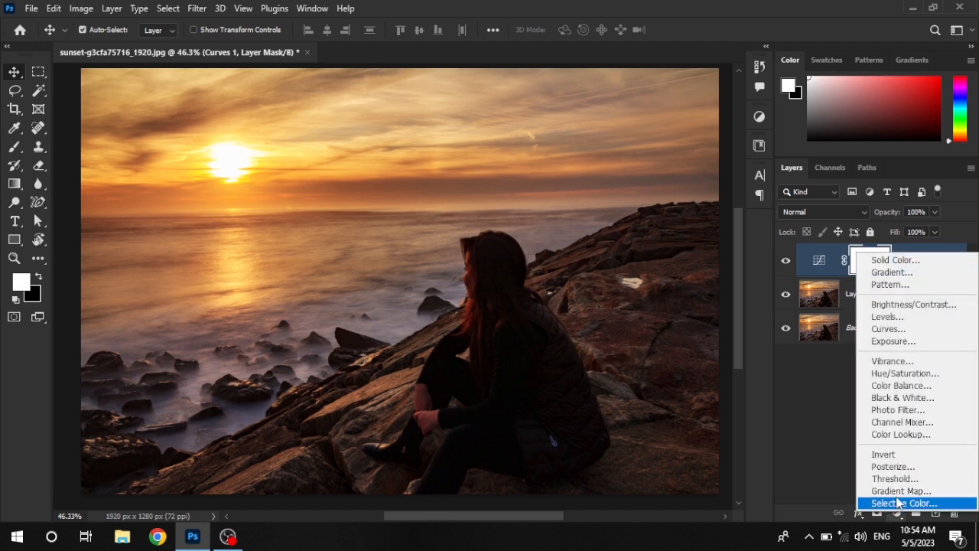
left_click(899, 491)
left_click_drag(695, 172, 695, 130)
left_click_drag(384, 285, 364, 290)
left_click(622, 225)
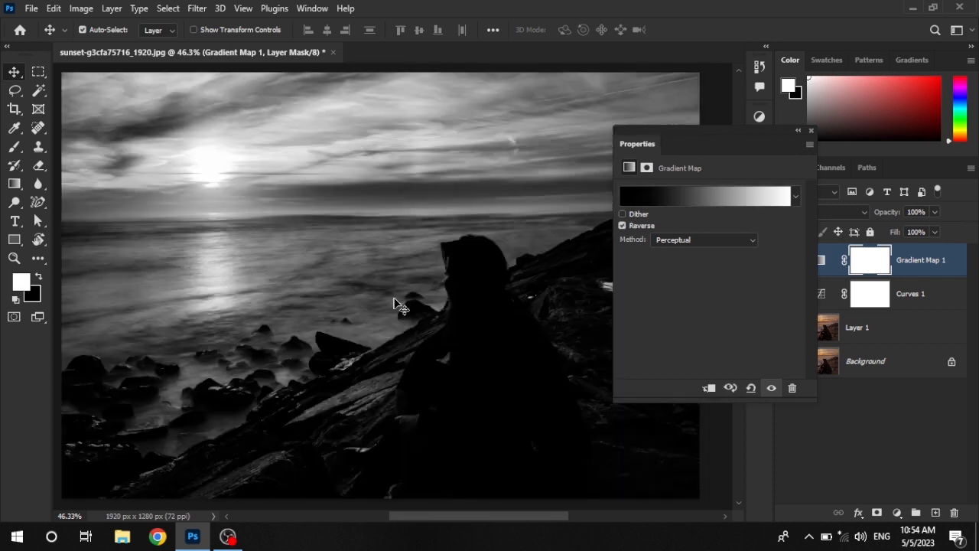
Edit the map's gradient and set its starting color stop at 0% to yellow fff000.
left_click(780, 197)
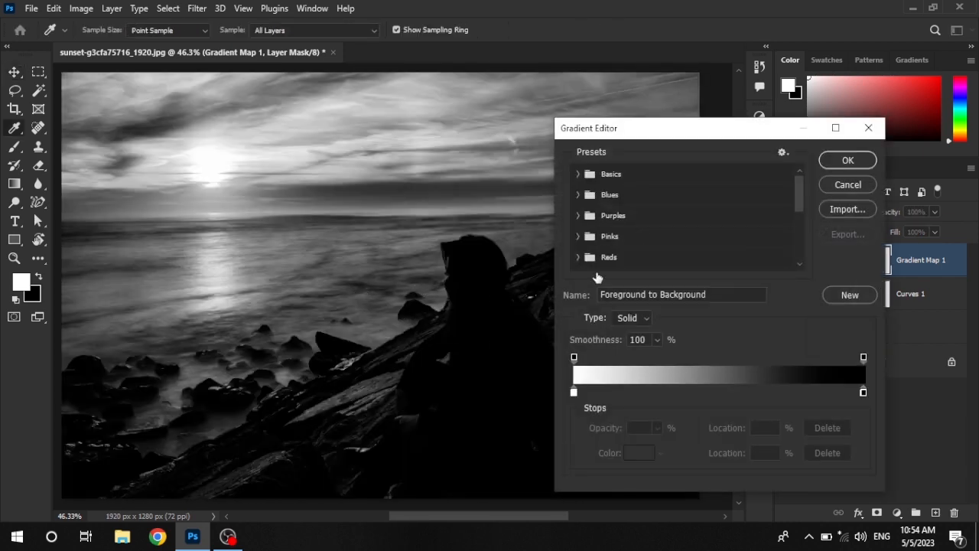
left_click(574, 393)
left_click(639, 453)
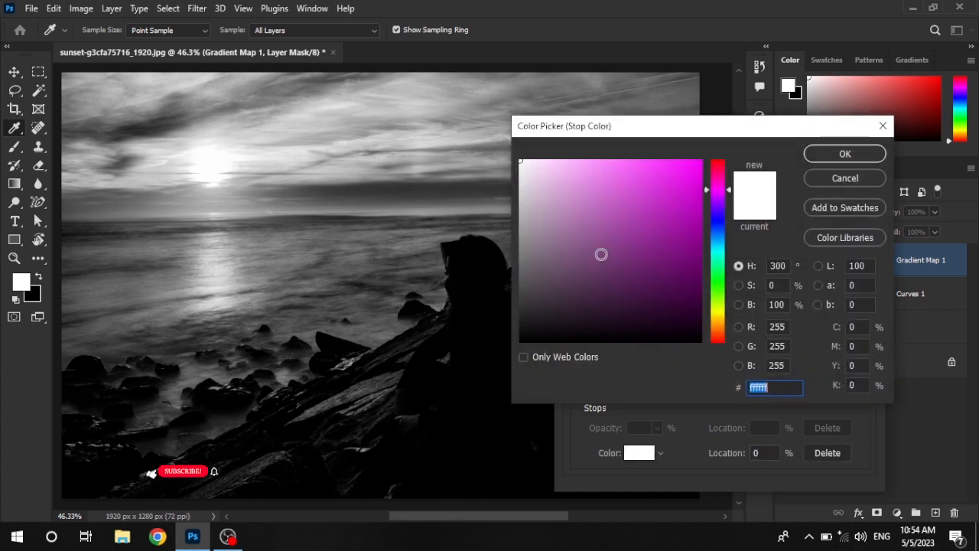
left_click(719, 313)
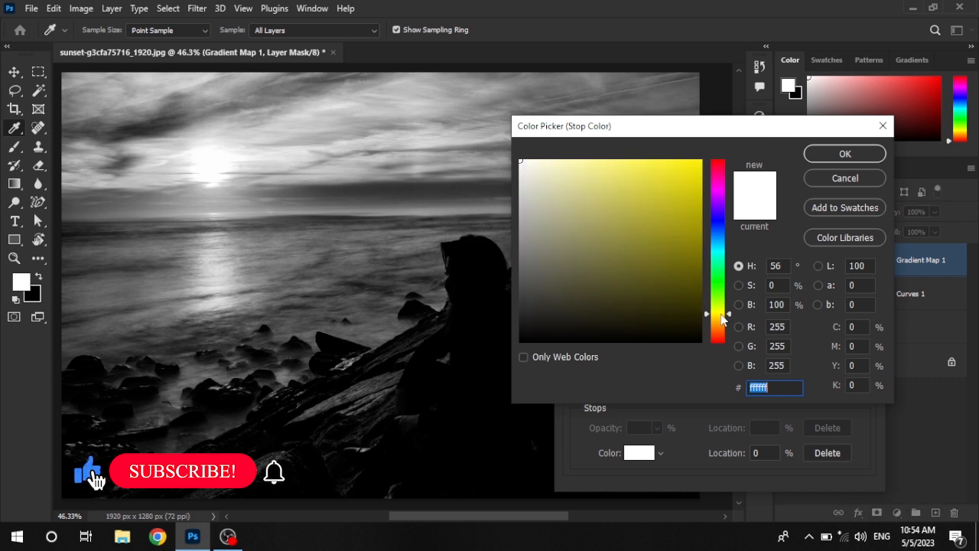
left_click_drag(681, 186, 704, 157)
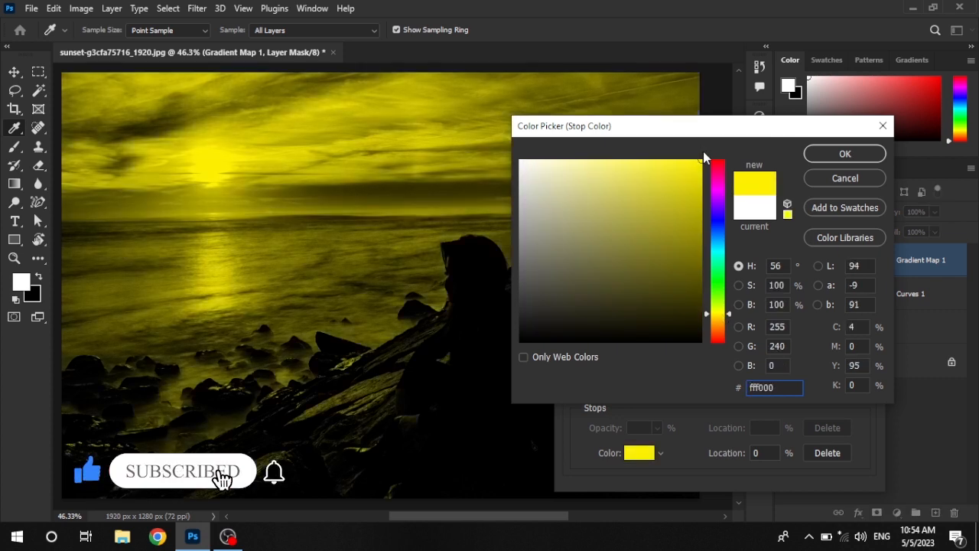
left_click(843, 155)
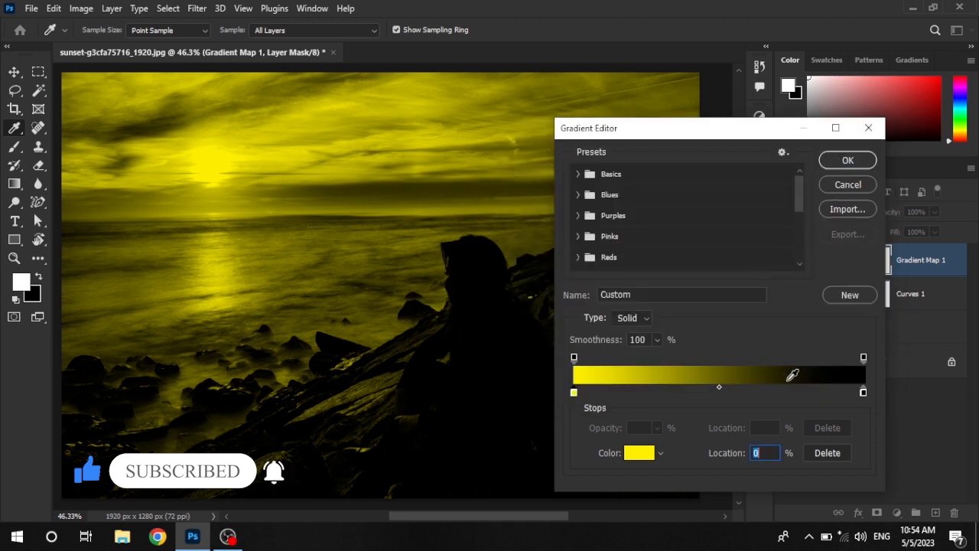
Add a second yellow color stop at 4% and shift the following midpoint toward the yellow end of the gradient.
left_click(717, 394)
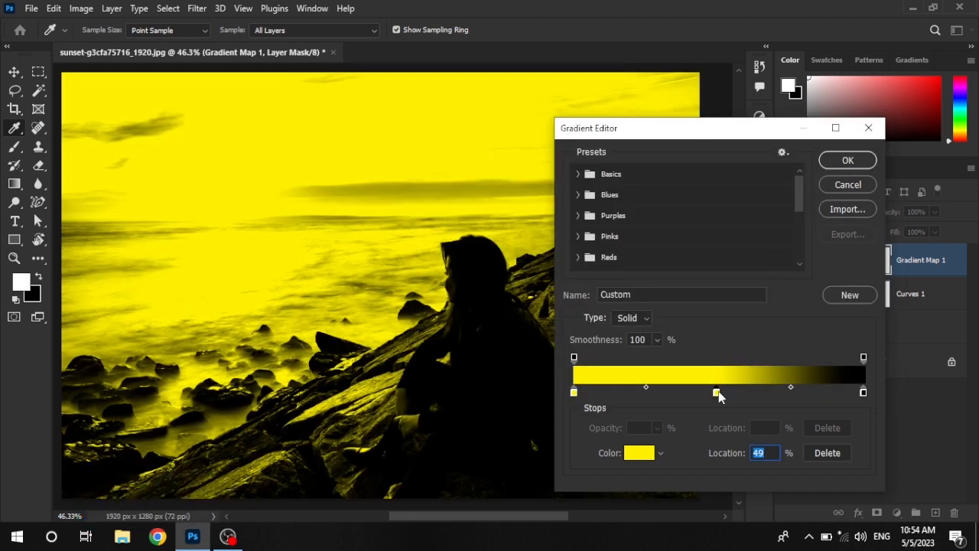
left_click_drag(720, 398, 603, 400)
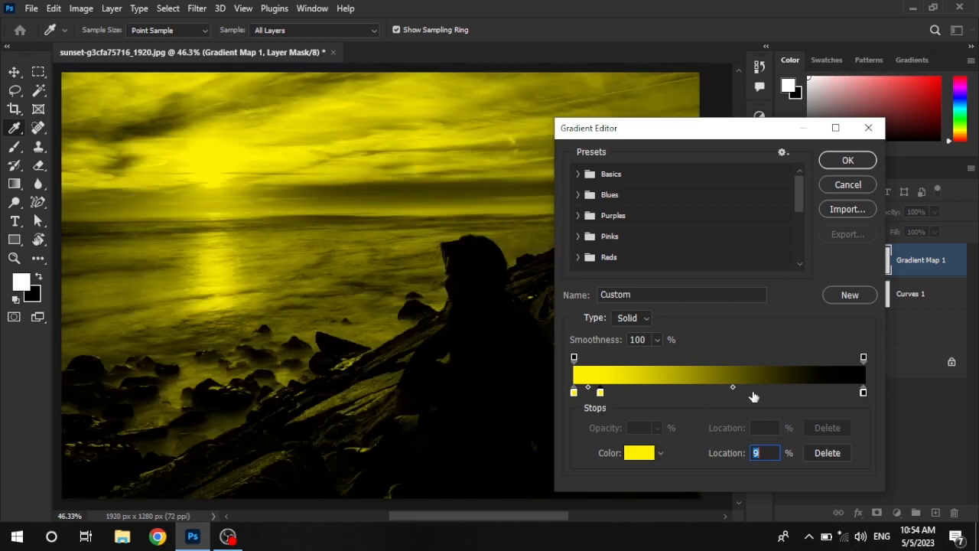
left_click_drag(731, 389, 614, 391)
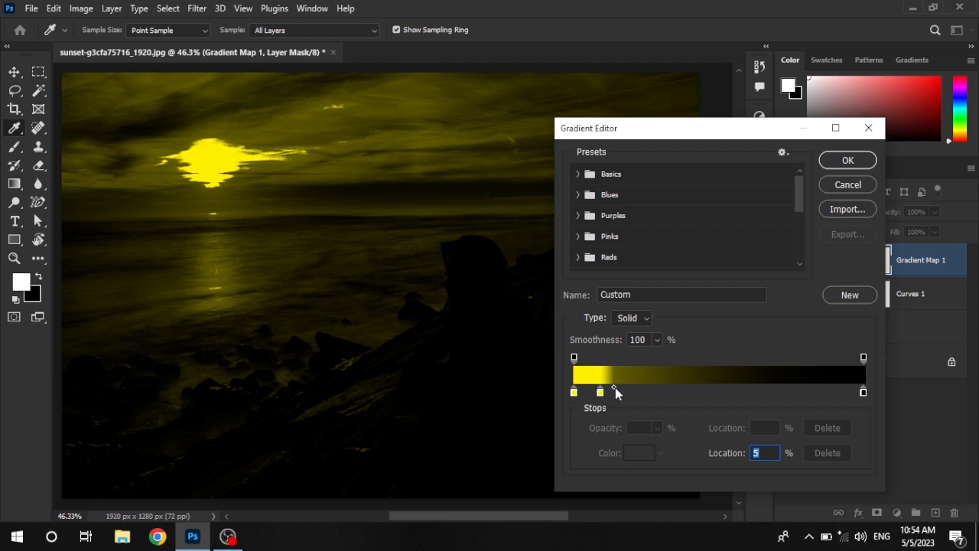
left_click_drag(626, 390, 586, 397)
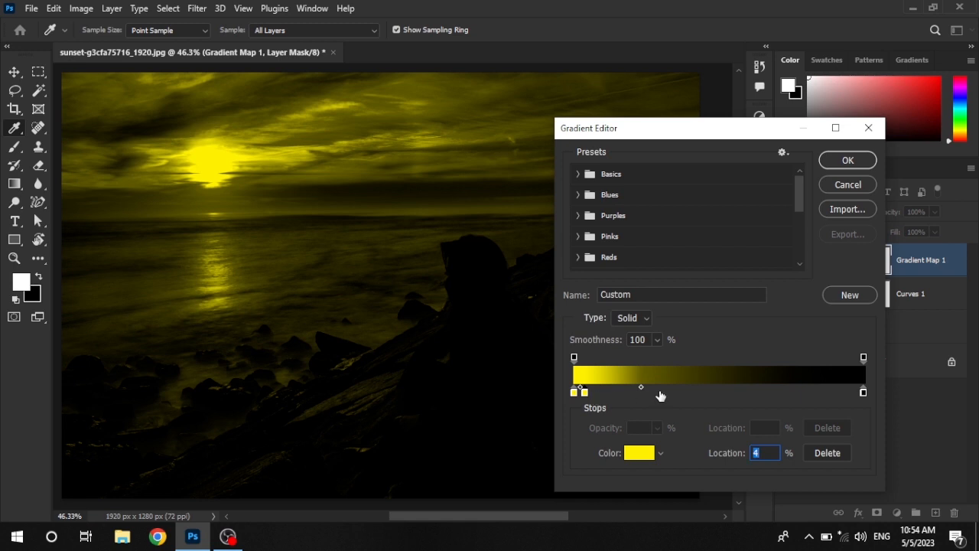
Set the gradient's end color stop at 100% to very dark red 200000.
left_click(864, 393)
left_click(630, 457)
mouse_move(667, 283)
left_mouse_down()
mouse_move(706, 339)
mouse_move(702, 323)
mouse_move(681, 319)
left_mouse_up()
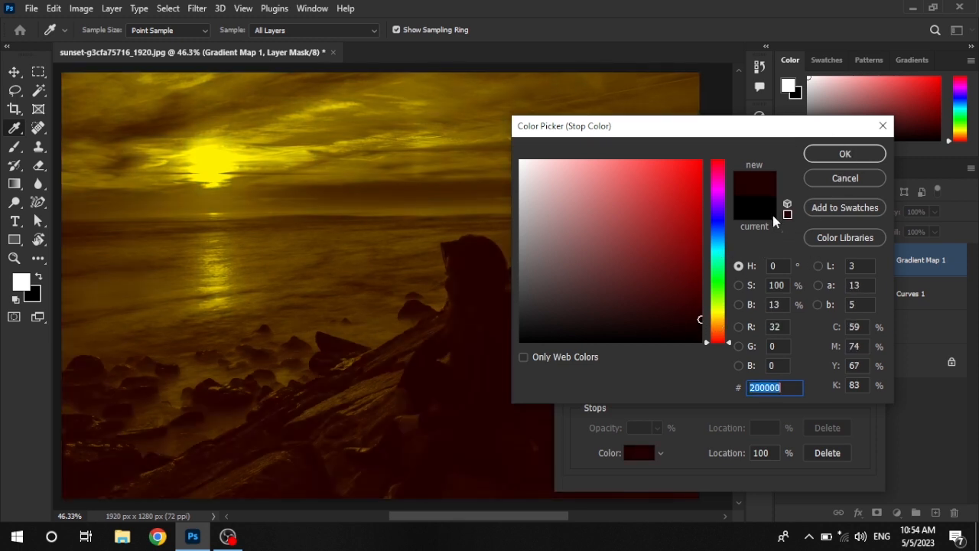
left_click(845, 155)
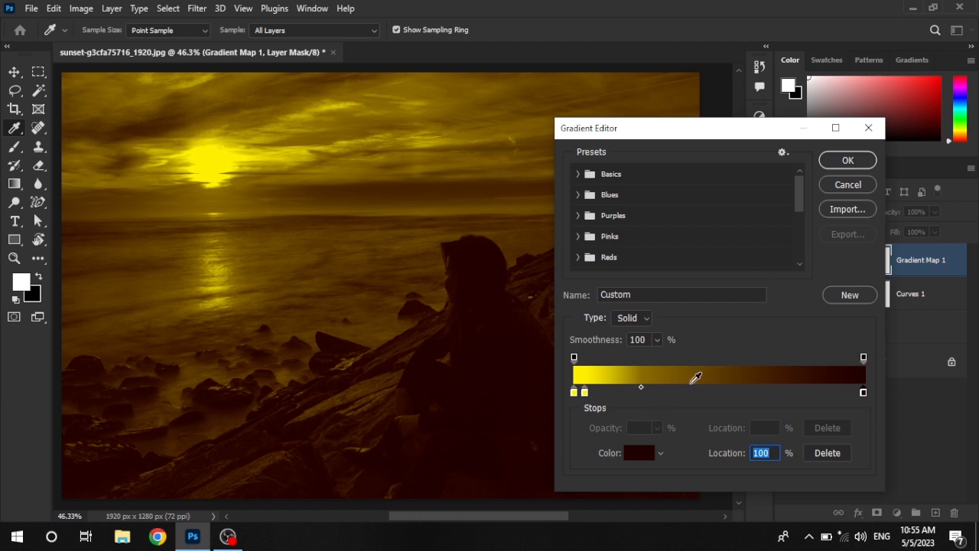
Add a dark red color stop at 48% and make the gradient's end stop a slightly brighter dark red.
left_click(688, 392)
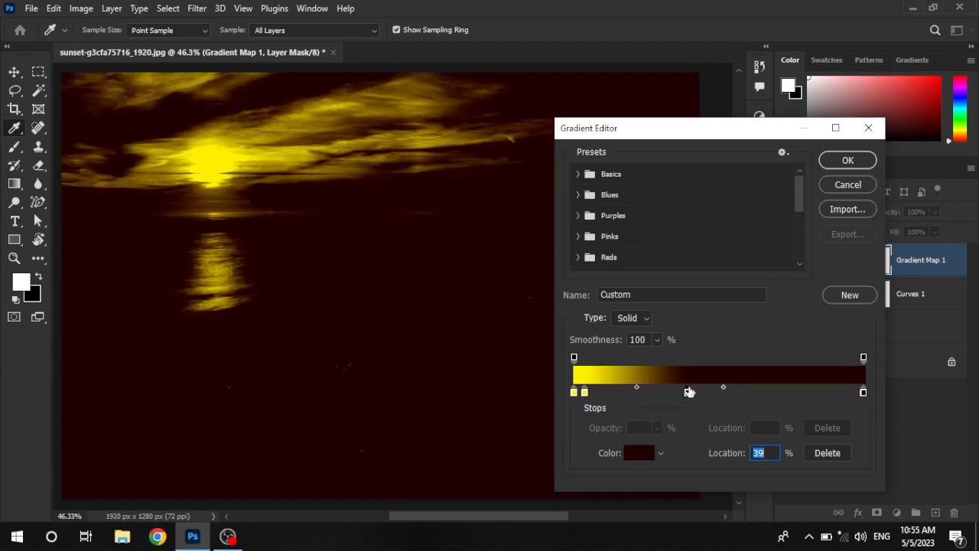
left_click_drag(688, 393, 712, 394)
left_click(864, 393)
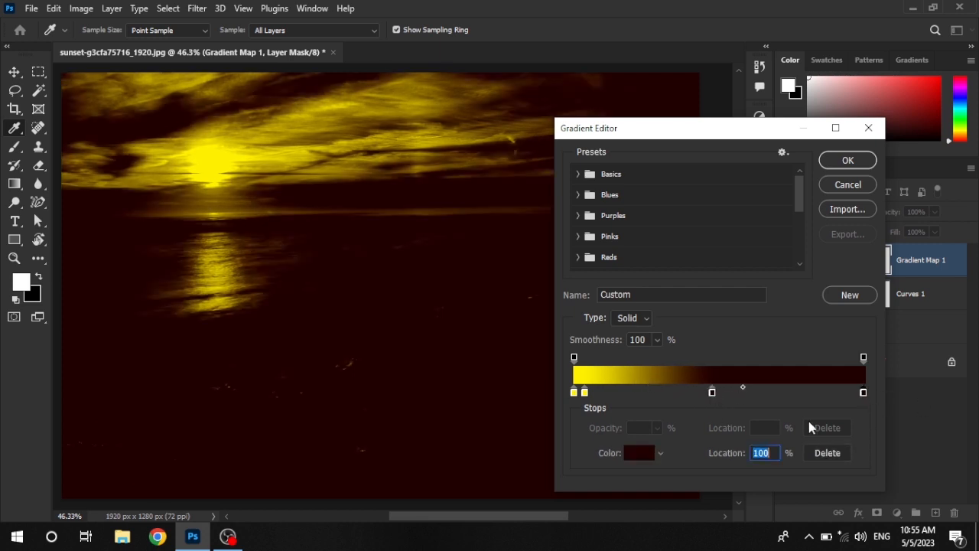
left_click(651, 458)
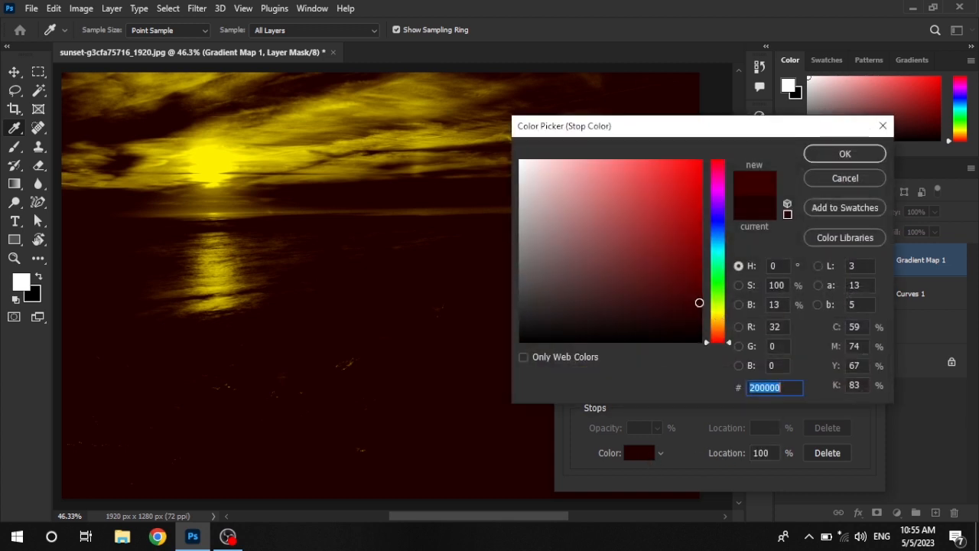
left_click(702, 307)
left_click(828, 155)
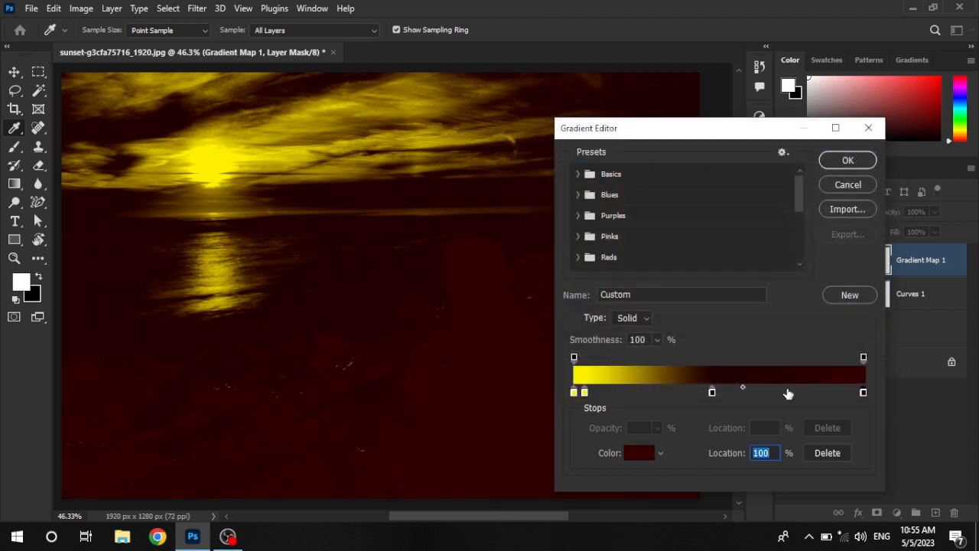
Set the 48% color stop to orange f15500 and apply the edited gradient to the map.
left_click(712, 393)
left_click(639, 454)
left_click_drag(677, 282, 679, 158)
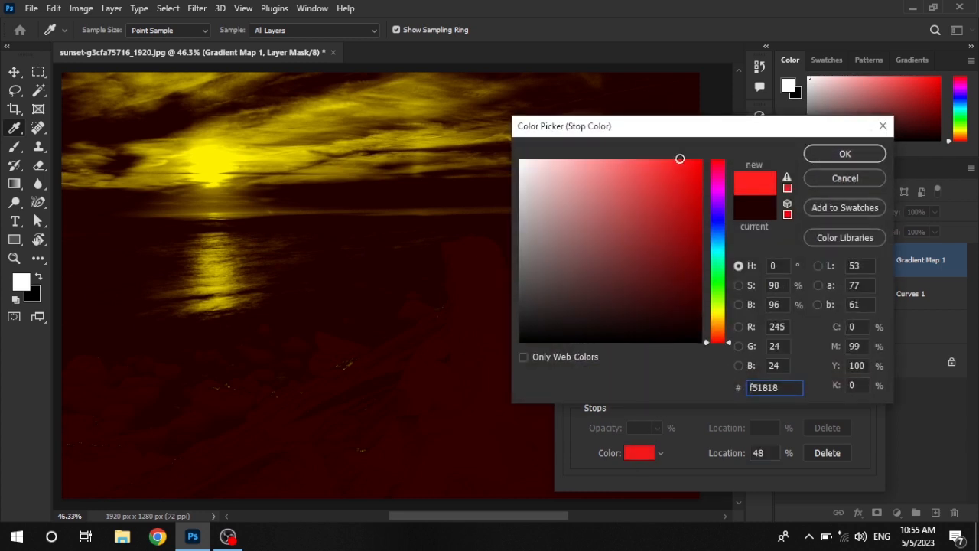
left_click_drag(723, 319, 724, 333)
left_click_drag(689, 172, 724, 170)
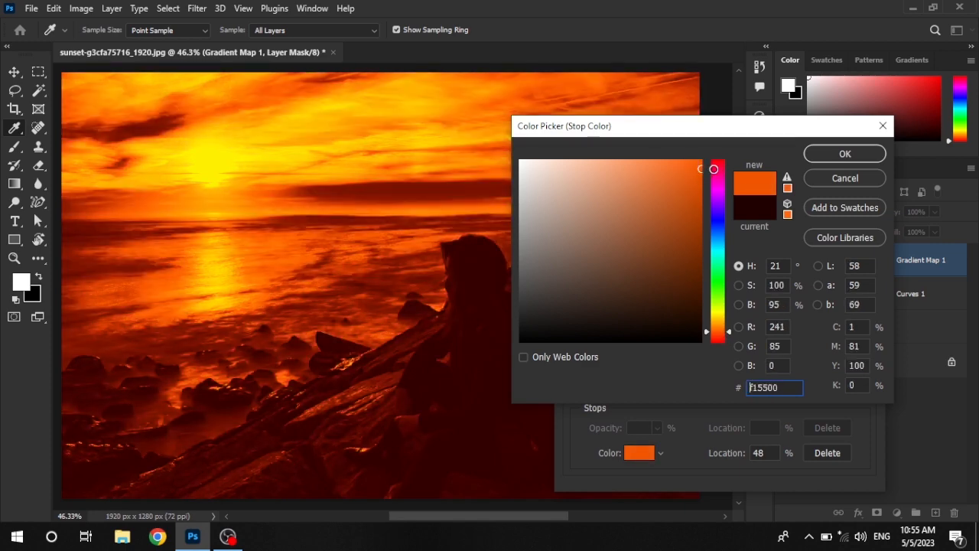
left_click(822, 156)
left_click(859, 165)
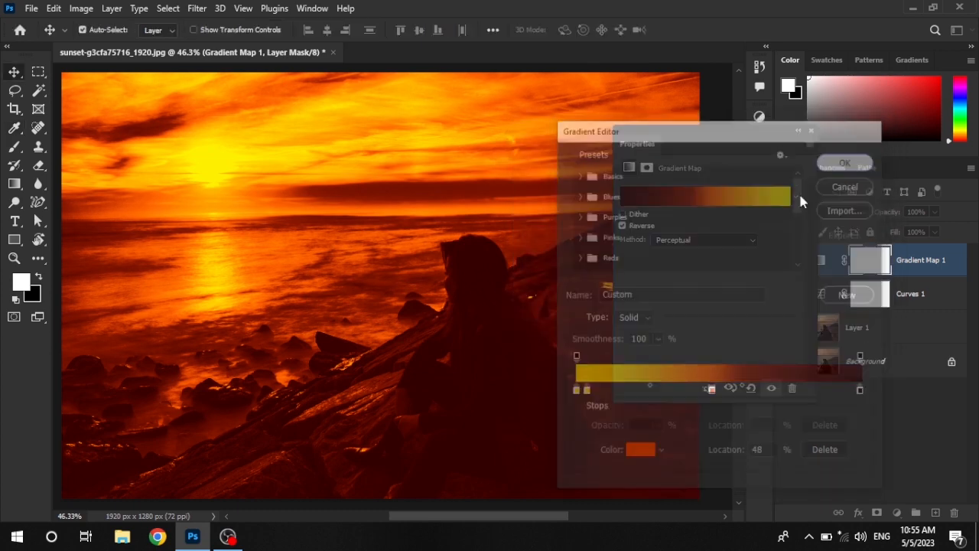
Set the Gradient Map 1 layer's blend mode to Hard Light and compare the image with the layer hidden and shown.
scroll(467, 225, "down", 2)
scroll(467, 225, "up", 1)
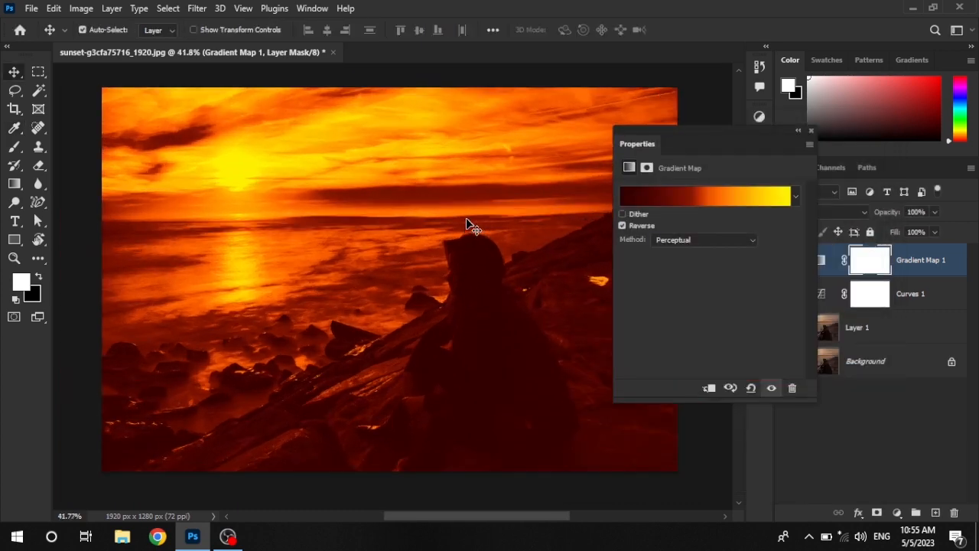
left_click(811, 131)
left_click(935, 263)
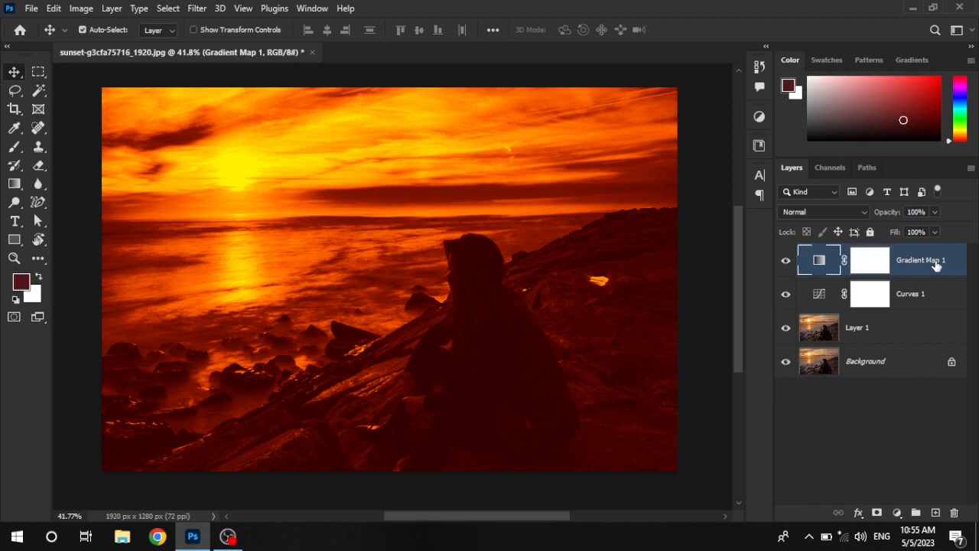
left_click(817, 215)
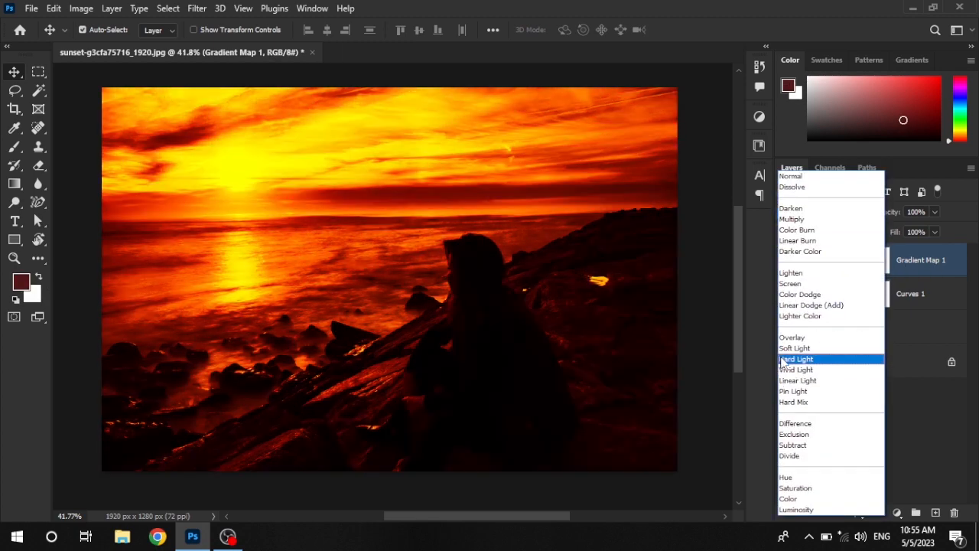
left_click(805, 362)
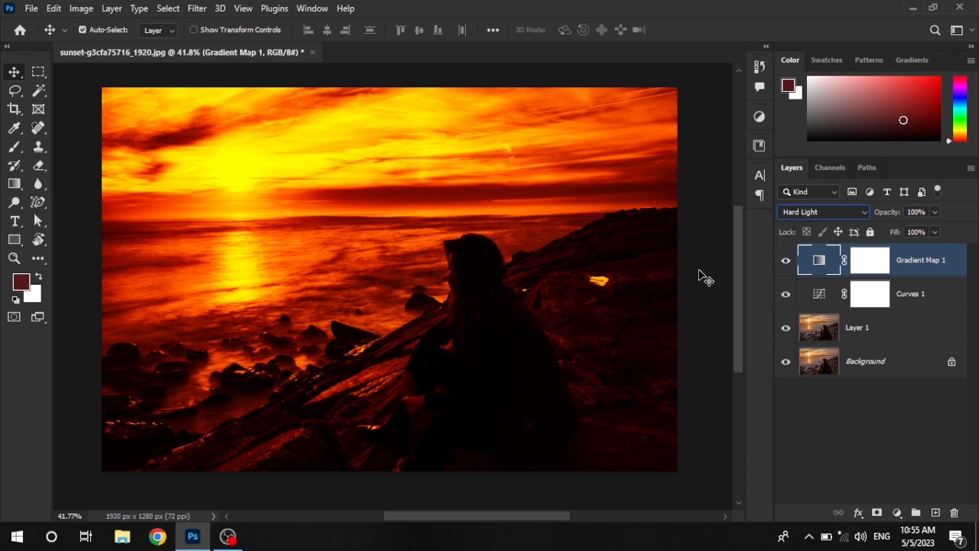
left_click(784, 260)
left_click(784, 261)
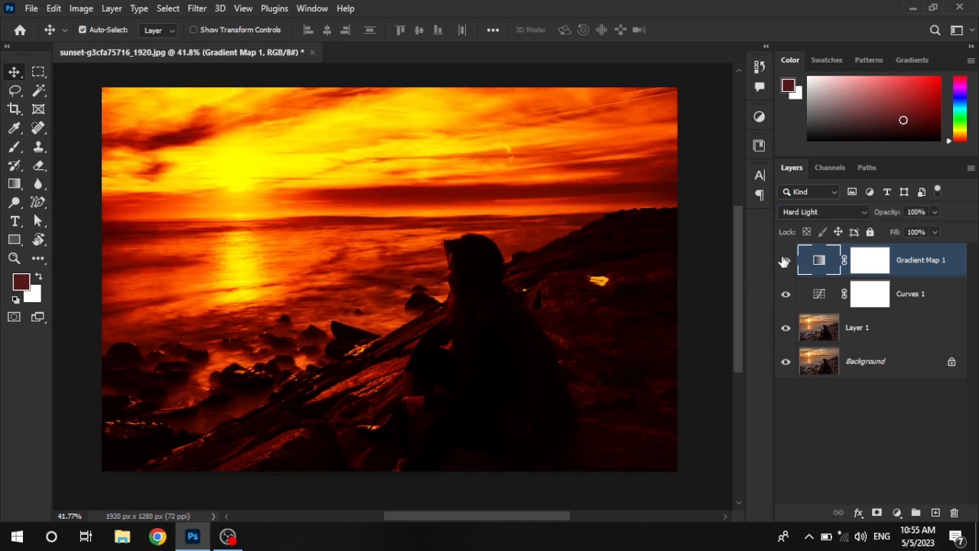
Reduce the Gradient Map 1 layer's fill to 23% and compare the image with the layer hidden and shown.
right_click(958, 272)
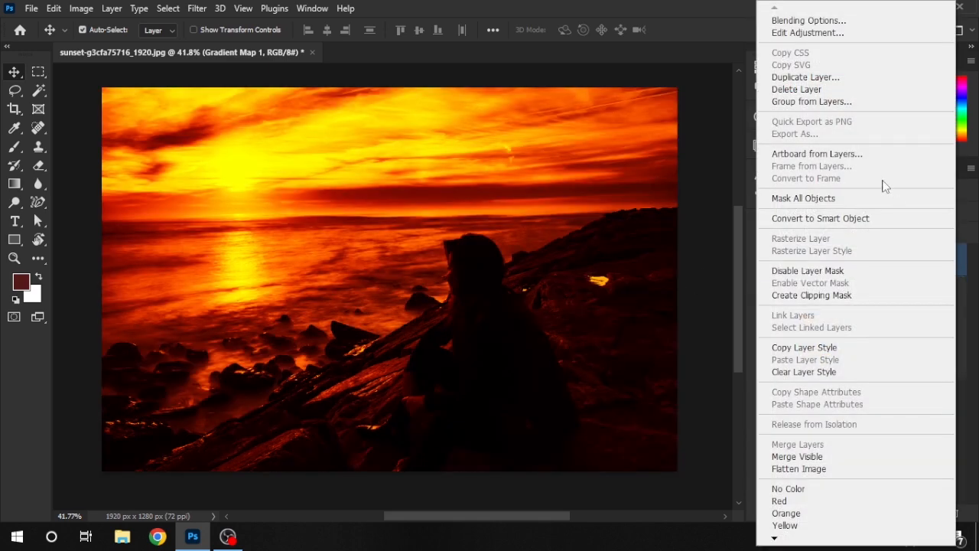
left_click(740, 183)
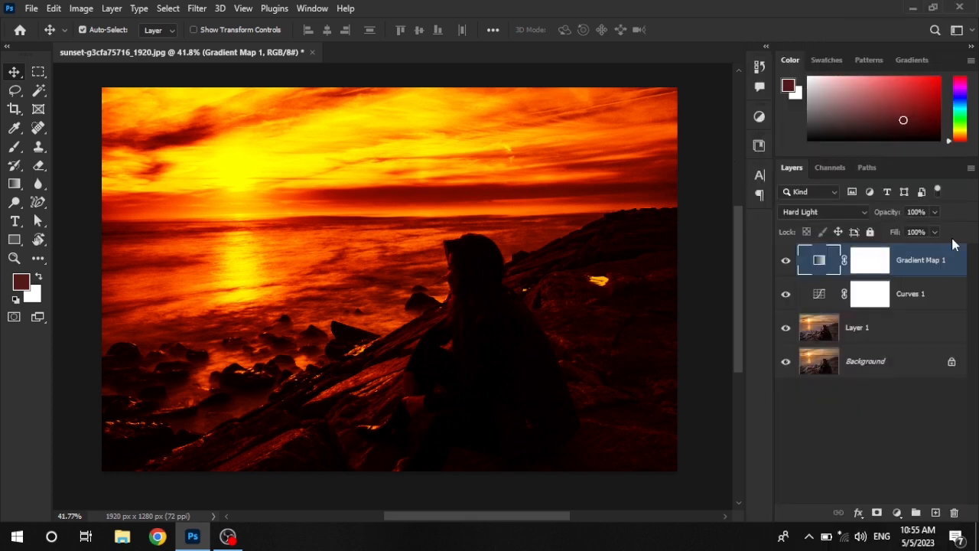
left_click(935, 232)
left_click_drag(940, 248, 891, 260)
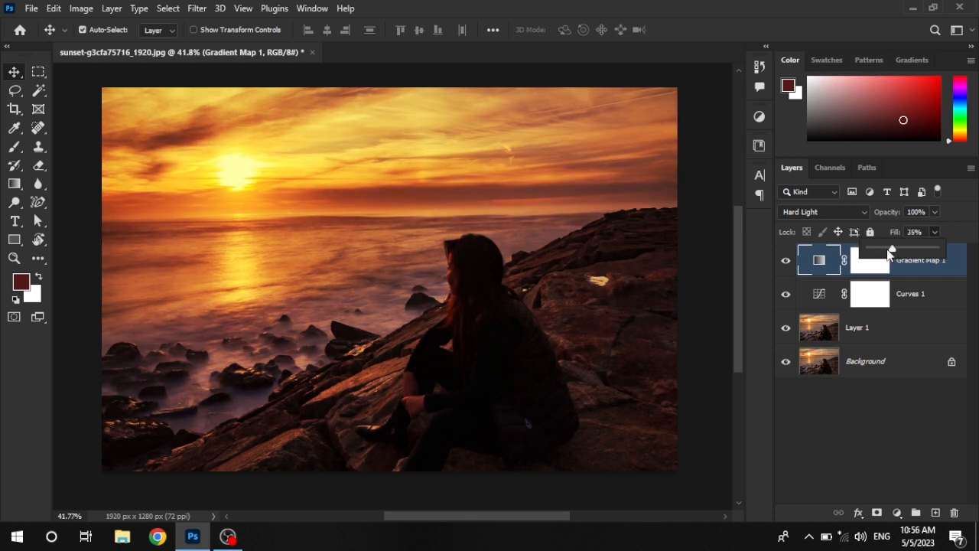
left_click(786, 261)
left_click(786, 261)
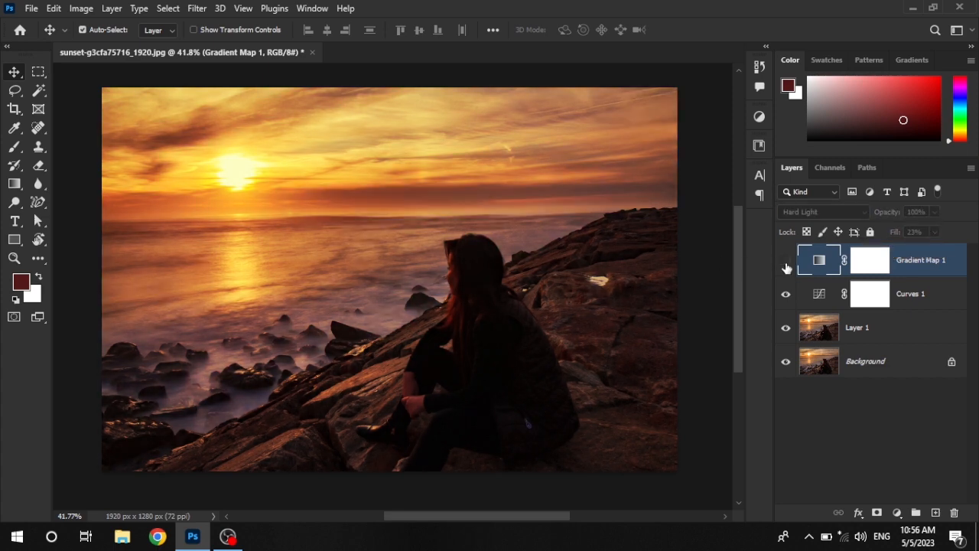
left_click(786, 261)
left_click(786, 261)
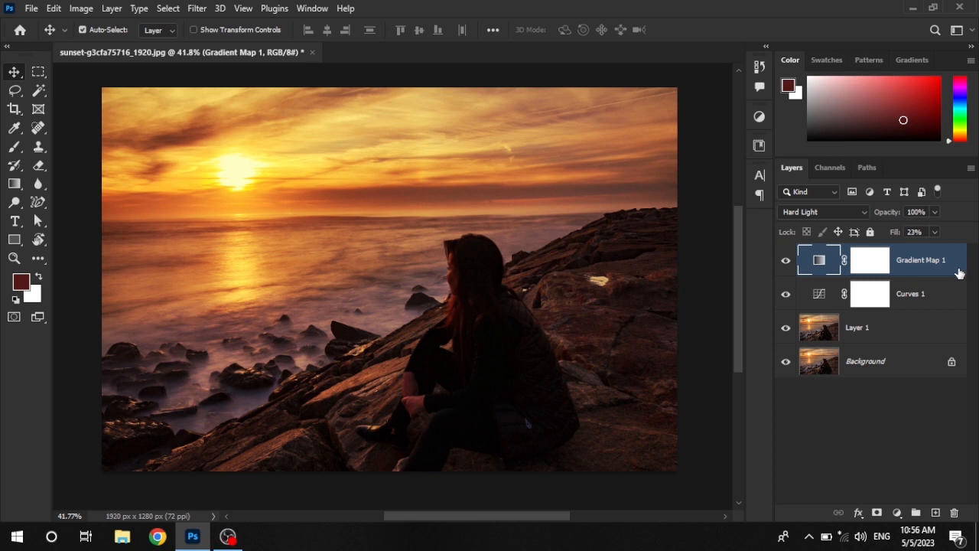
Duplicate the Gradient Map 1 adjustment layer.
key("ctrl+j")
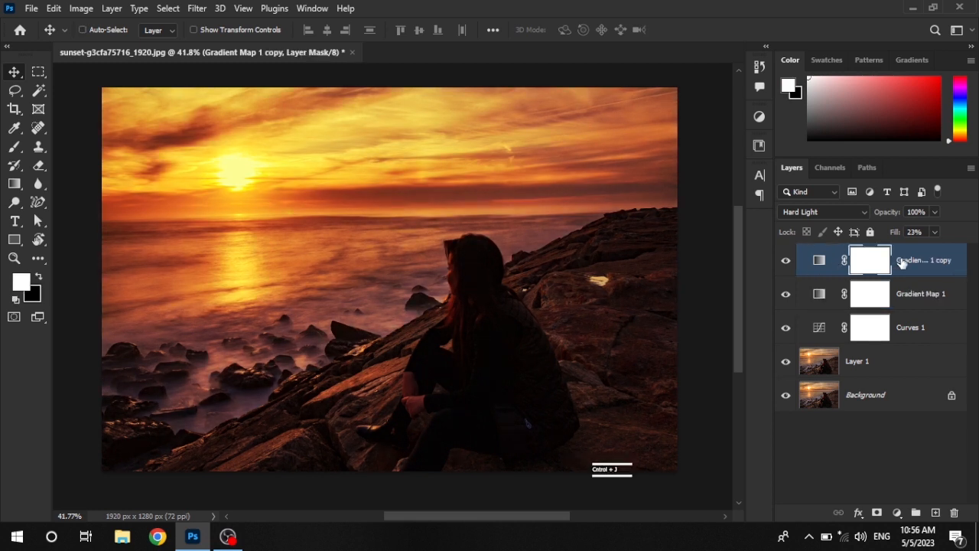
Change the 48% color stop in the Gradient Map 1 copy layer's gradient to blue 358ee1.
left_click(955, 274)
double_click(821, 265)
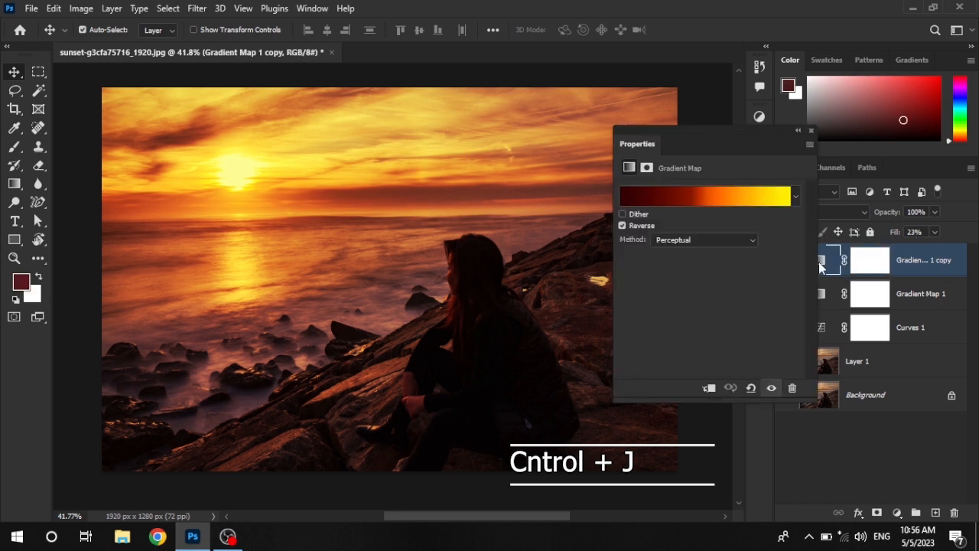
left_click(687, 197)
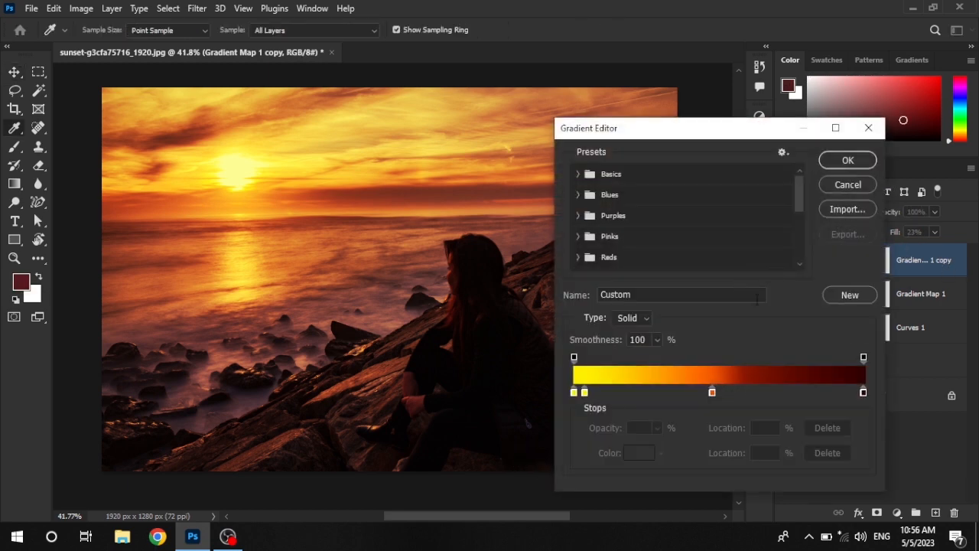
left_click(713, 393)
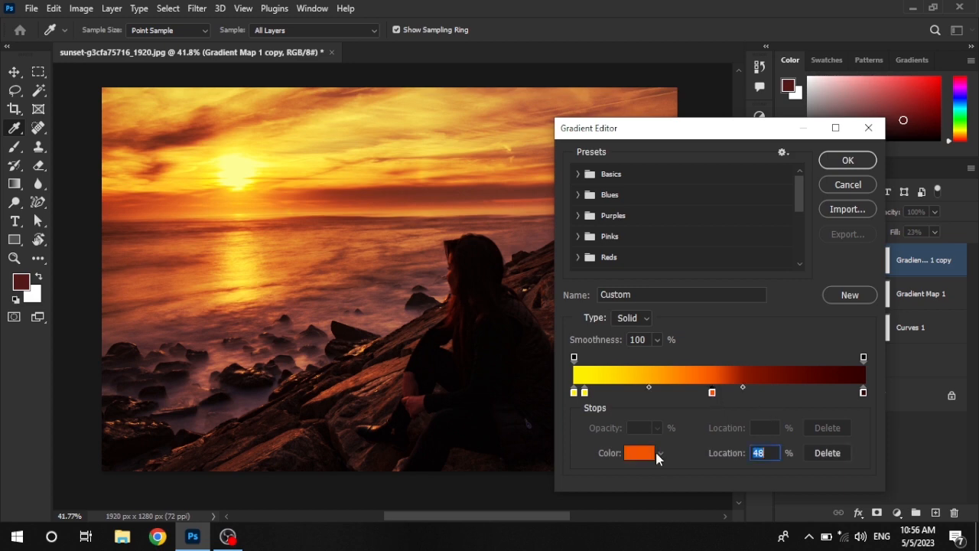
left_click(640, 452)
left_click(713, 241)
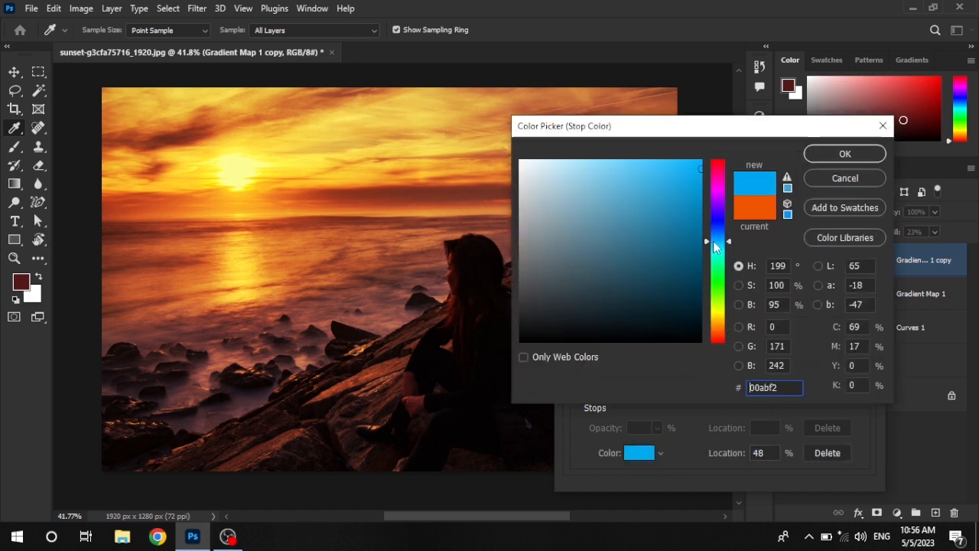
left_click_drag(663, 244, 658, 181)
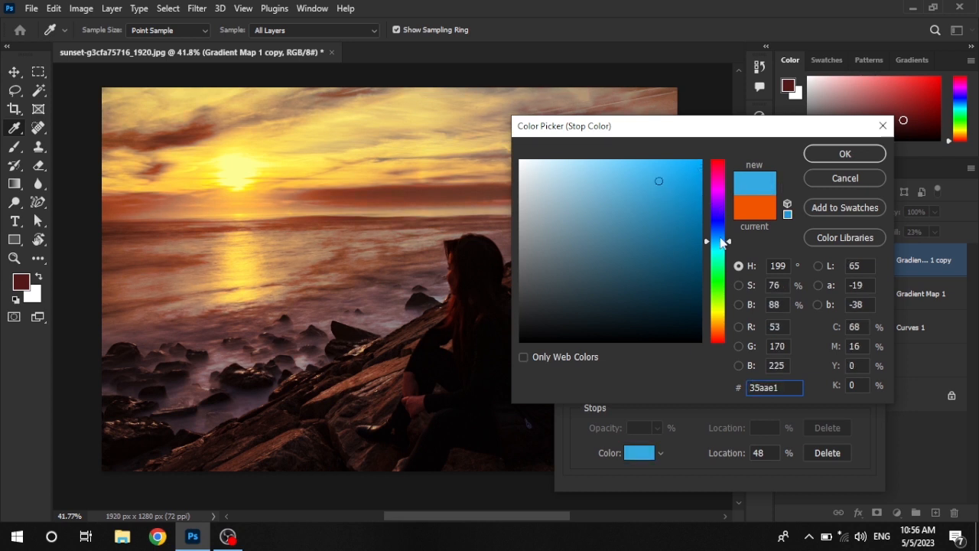
mouse_move(725, 241)
left_mouse_down()
mouse_move(724, 253)
mouse_move(724, 242)
left_mouse_up()
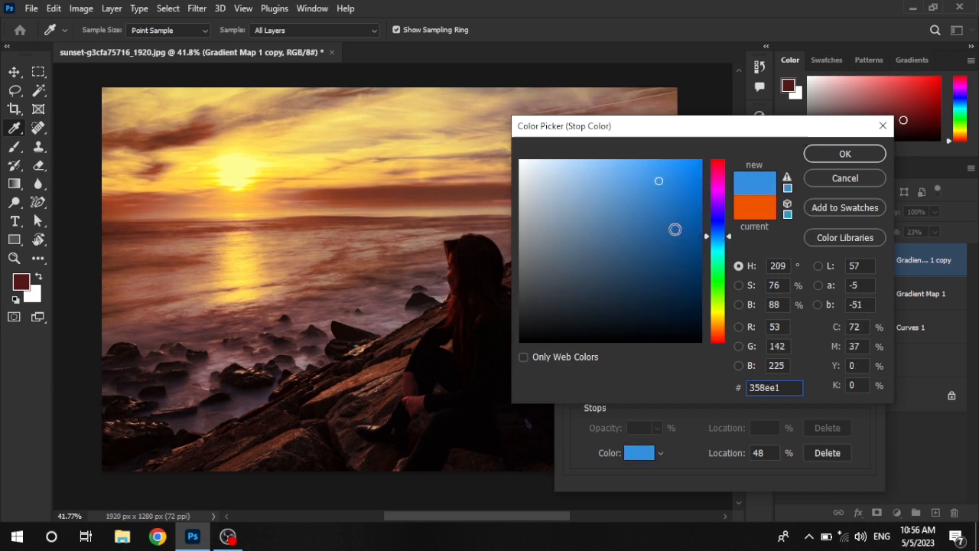
left_click_drag(659, 133, 320, 158)
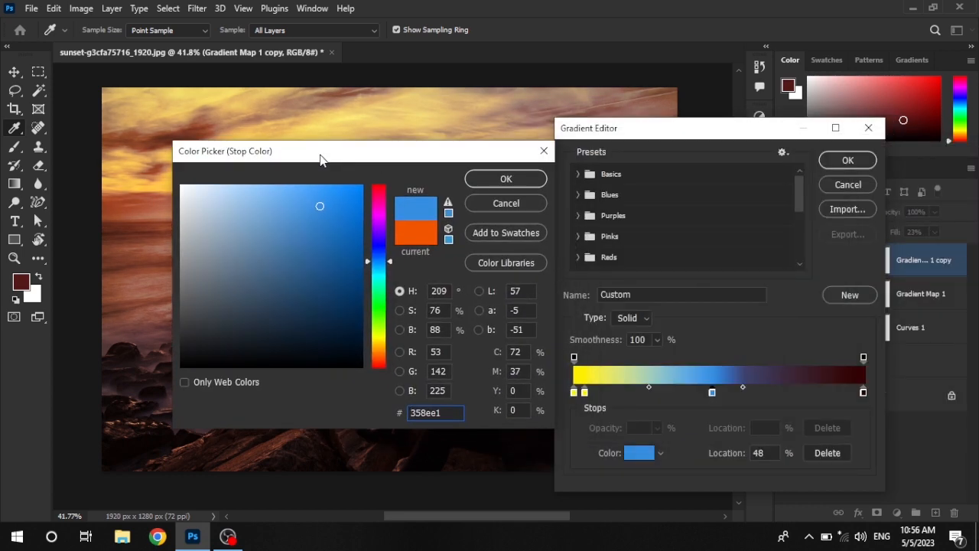
left_click(505, 179)
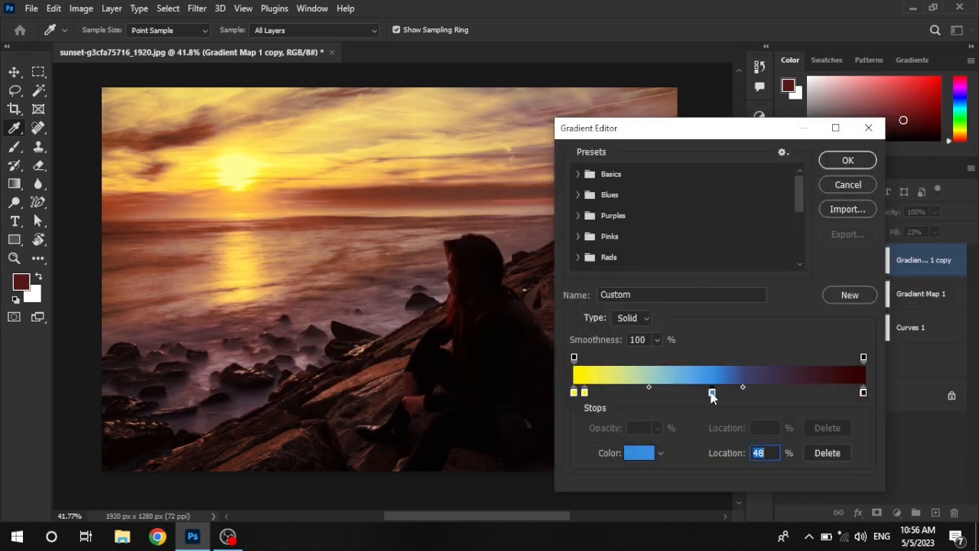
Move the blue stop to 50% and set the midpoint between it and the dark red stop to 31%.
left_click_drag(711, 394, 773, 387)
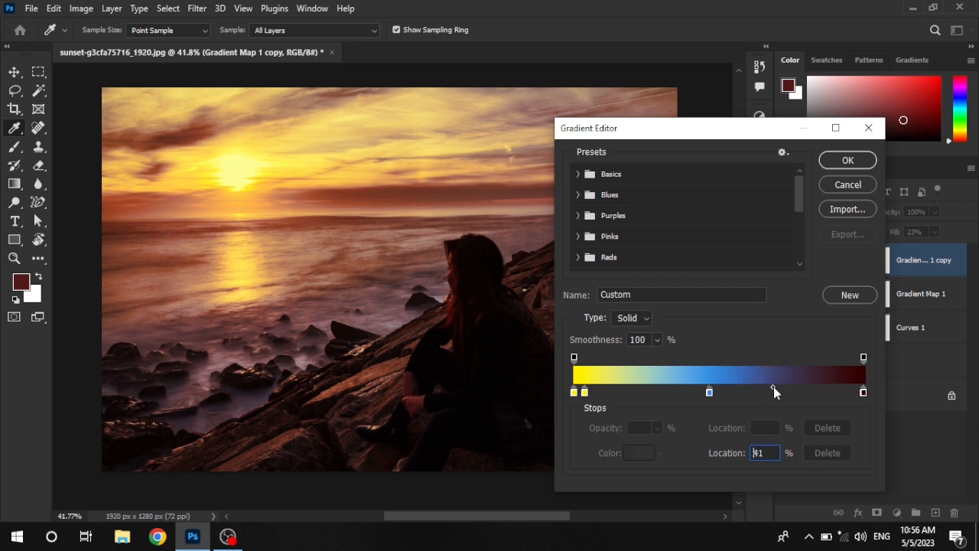
left_click(711, 393)
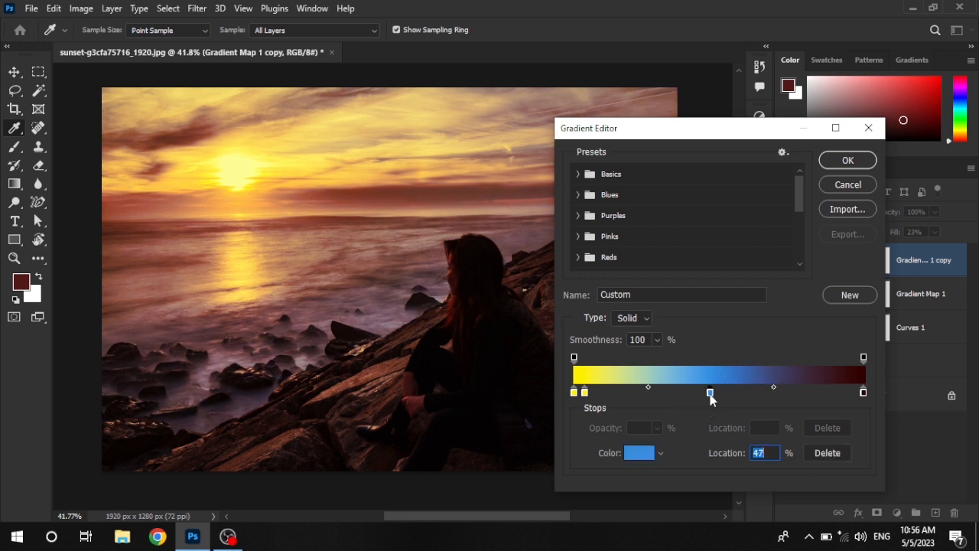
left_click_drag(658, 391, 673, 409)
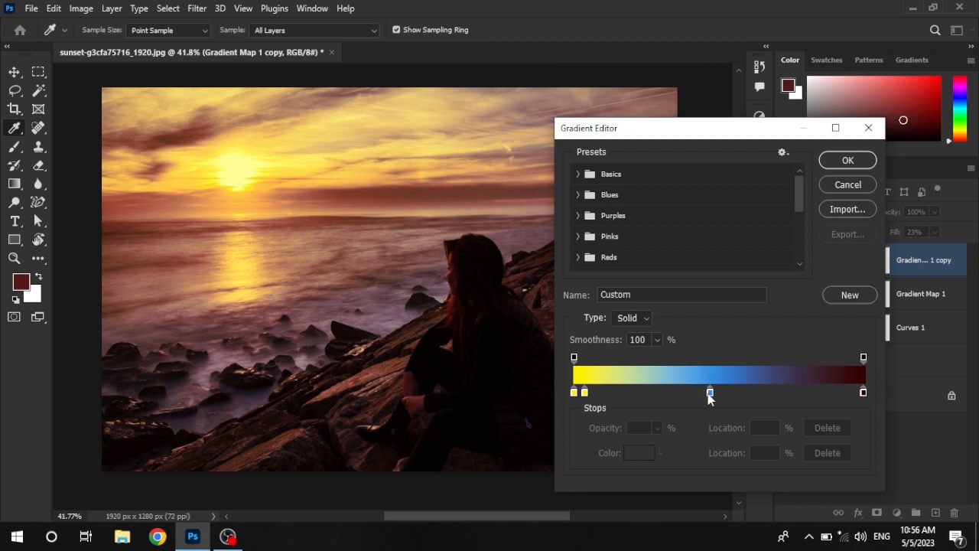
left_click(710, 394)
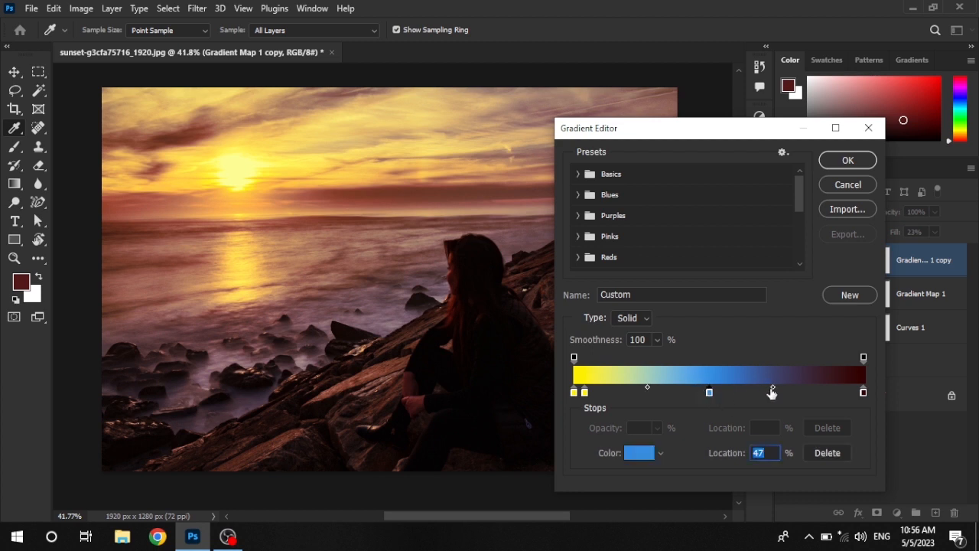
mouse_move(772, 393)
left_mouse_down()
mouse_move(724, 406)
mouse_move(720, 394)
mouse_move(777, 393)
mouse_move(763, 392)
mouse_move(765, 406)
left_mouse_up()
left_click(721, 394)
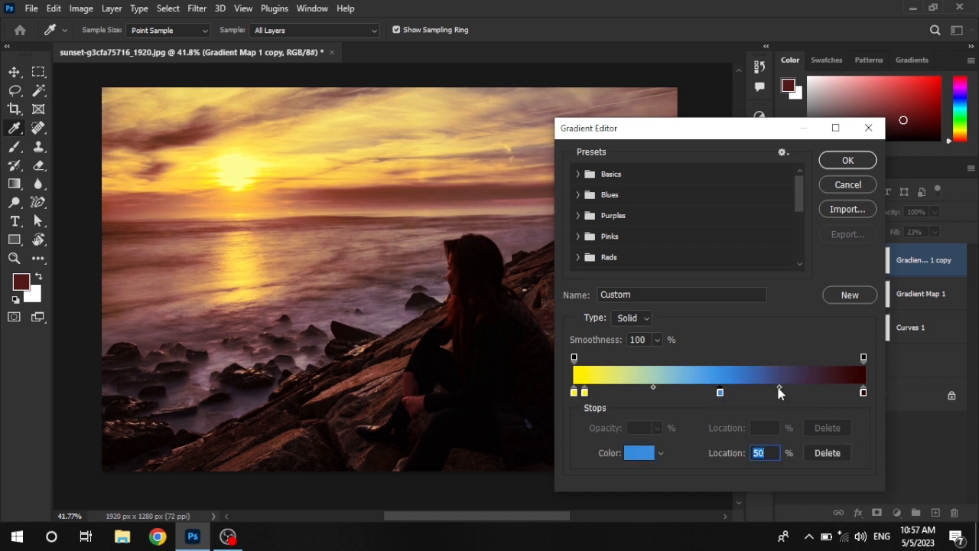
left_click(779, 388)
left_click_drag(766, 387, 766, 388)
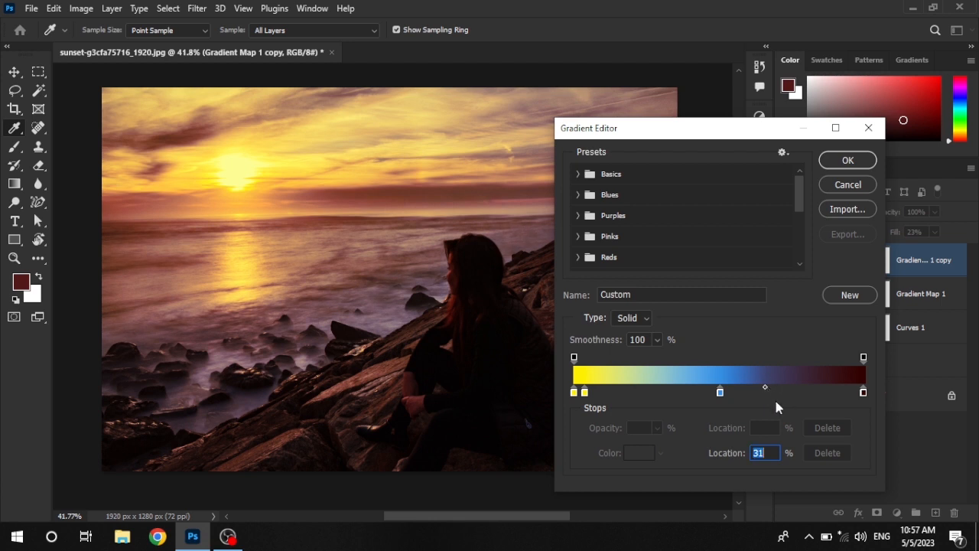
Set the midpoint between the yellow and blue stops to 71% and apply the edited gradient to the map.
left_click(720, 393)
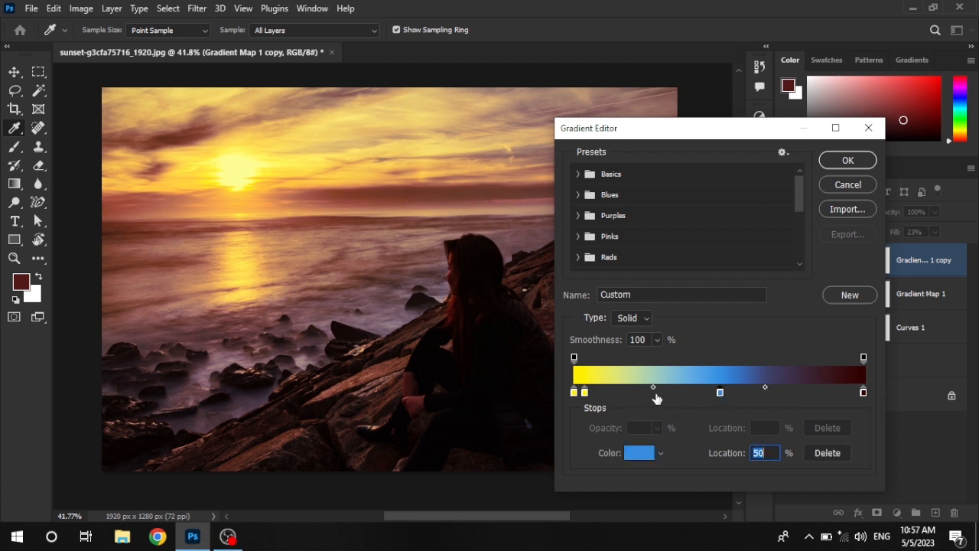
left_click_drag(652, 388, 682, 386)
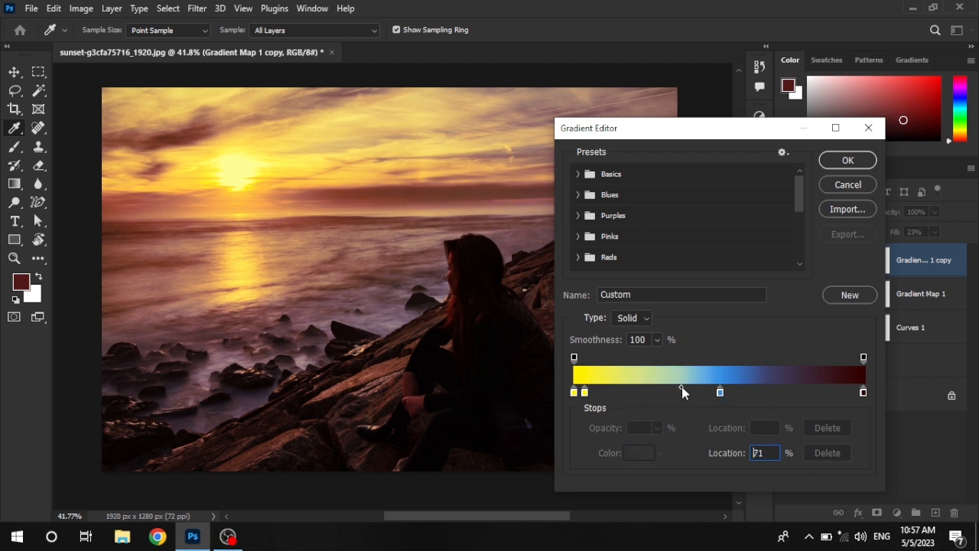
left_click(846, 161)
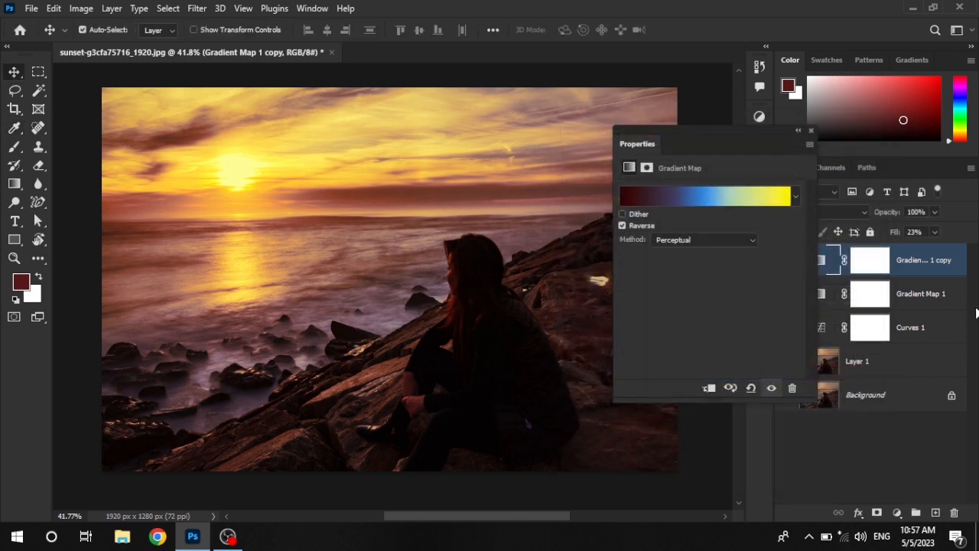
left_click(811, 133)
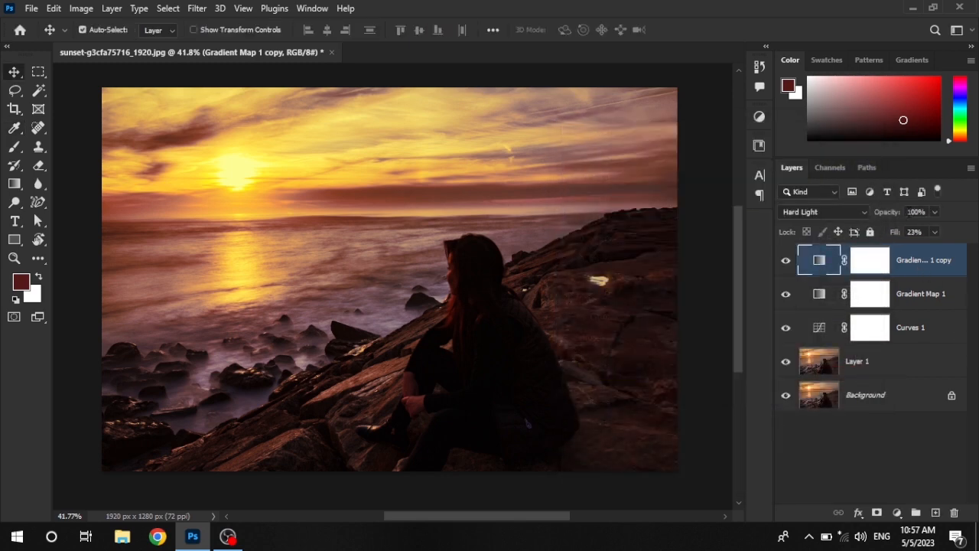
Open the Gradient Map 1 copy layer's blending options and lower its opacity to 96%.
right_click(951, 269)
left_click(797, 20)
left_click_drag(371, 195, 297, 169)
key("Down")
key("Down")
key("Down")
key("Down")
Adjust the Underlying Layer highlight and shadow sliders under Blend If Gray and apply the blending options.
left_click_drag(797, 457, 739, 454)
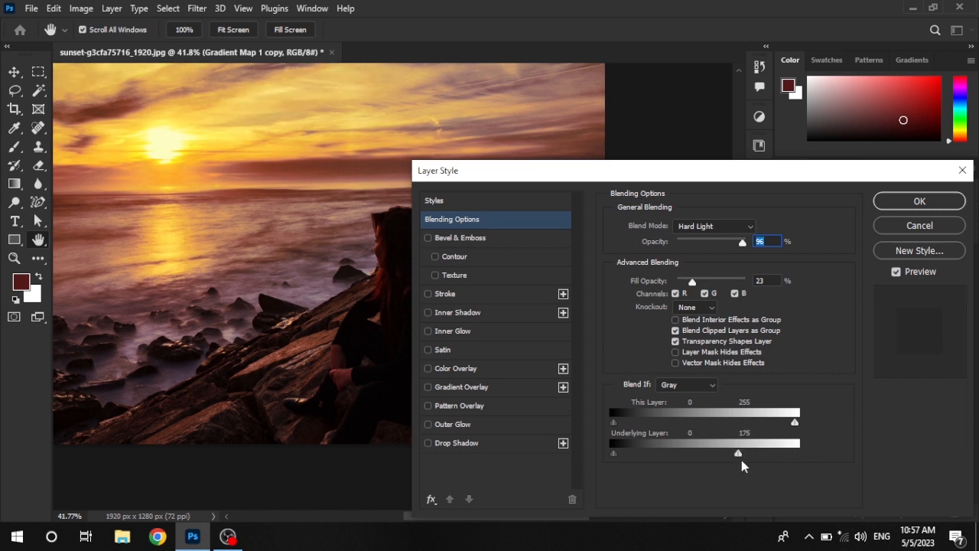
mouse_move(741, 459)
left_mouse_down()
mouse_move(778, 460)
mouse_move(726, 458)
left_mouse_up()
left_click_drag(712, 457, 691, 456)
left_click_drag(619, 455, 660, 459)
mouse_move(668, 456)
left_mouse_down()
mouse_move(634, 453)
mouse_move(682, 452)
left_mouse_up()
left_click(881, 205)
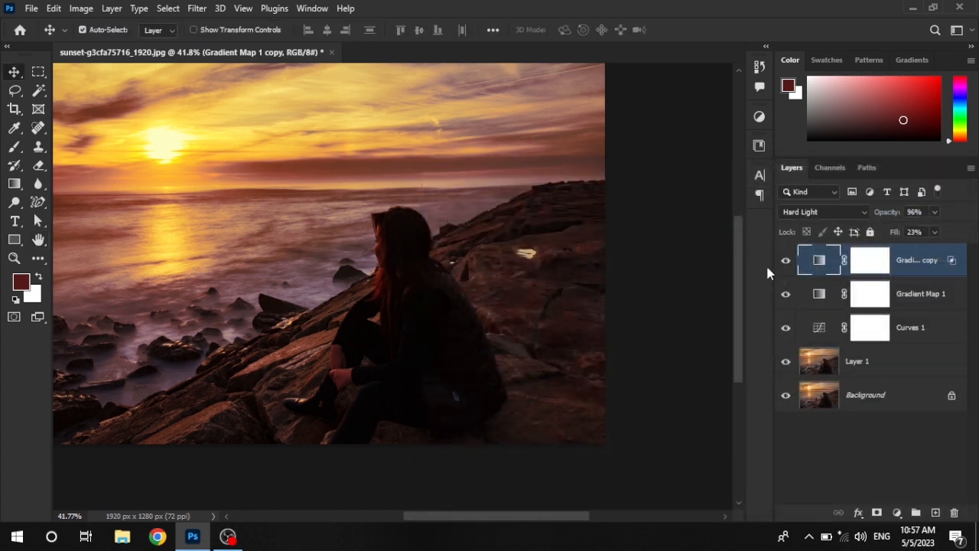
Compare the image with the Gradient Map 1 copy layer hidden and shown.
left_click(786, 261)
left_click(786, 262)
left_click(786, 264)
left_click(785, 265)
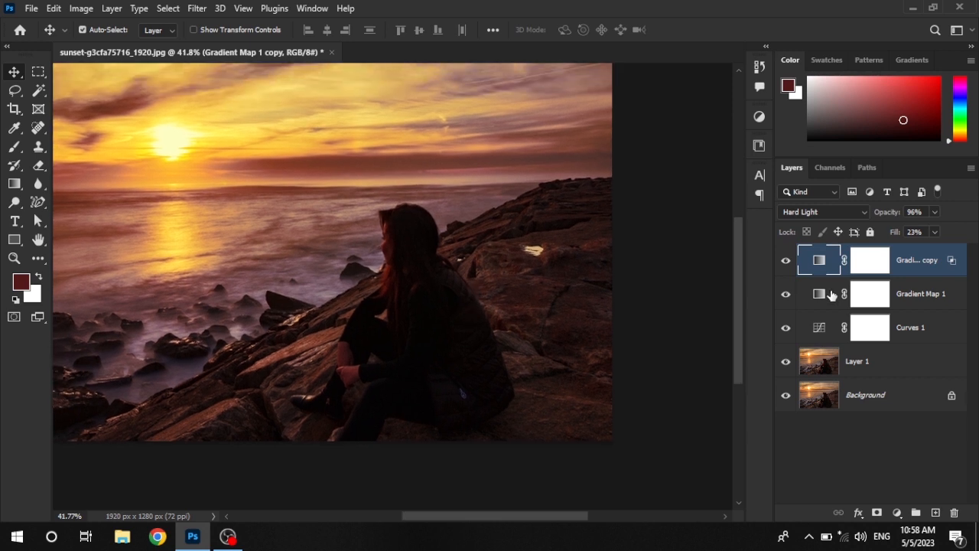
Remove the second yellow stop from the Gradient Map 1 gradient and set the yellow-to-orange midpoint to 35%.
double_click(821, 296)
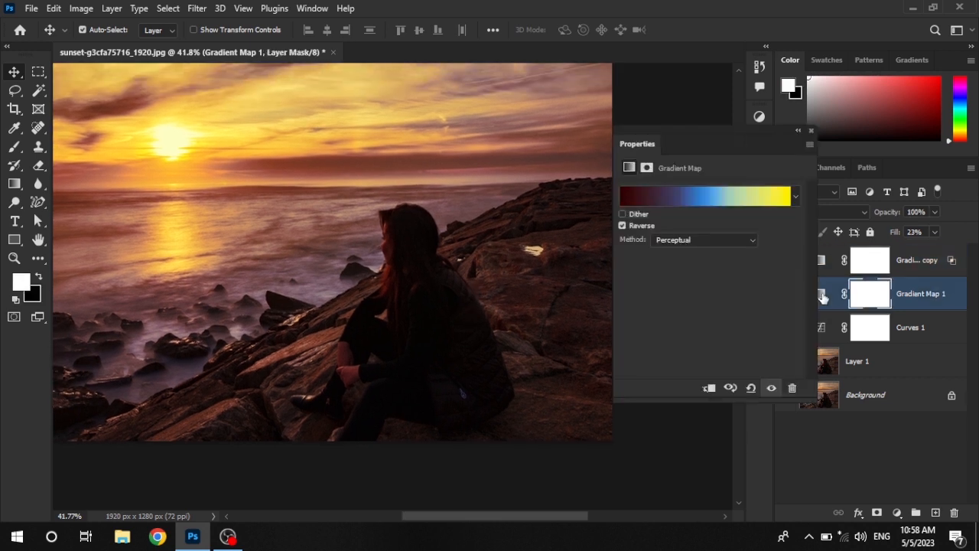
left_click(693, 201)
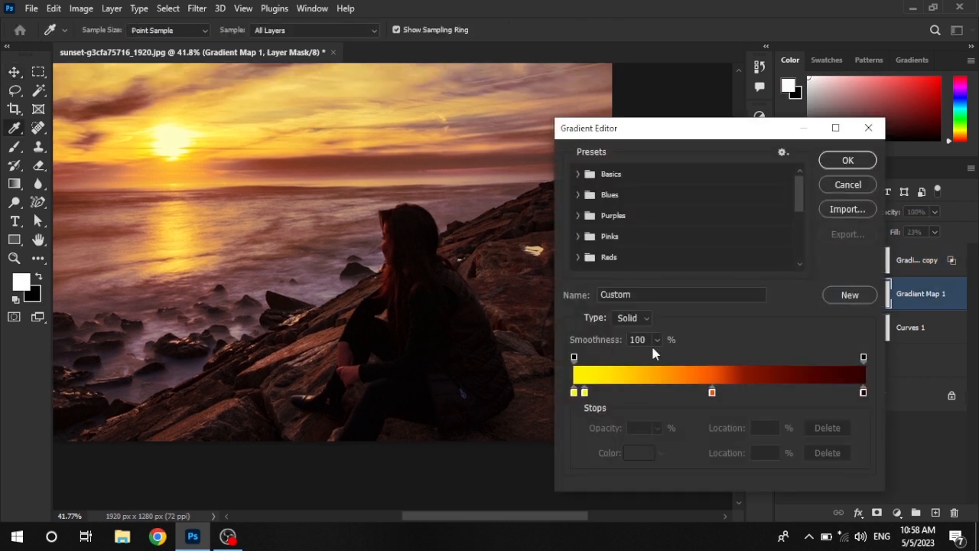
mouse_move(585, 394)
left_mouse_down()
mouse_move(607, 394)
mouse_move(594, 394)
mouse_move(591, 406)
left_mouse_up()
left_click(574, 393)
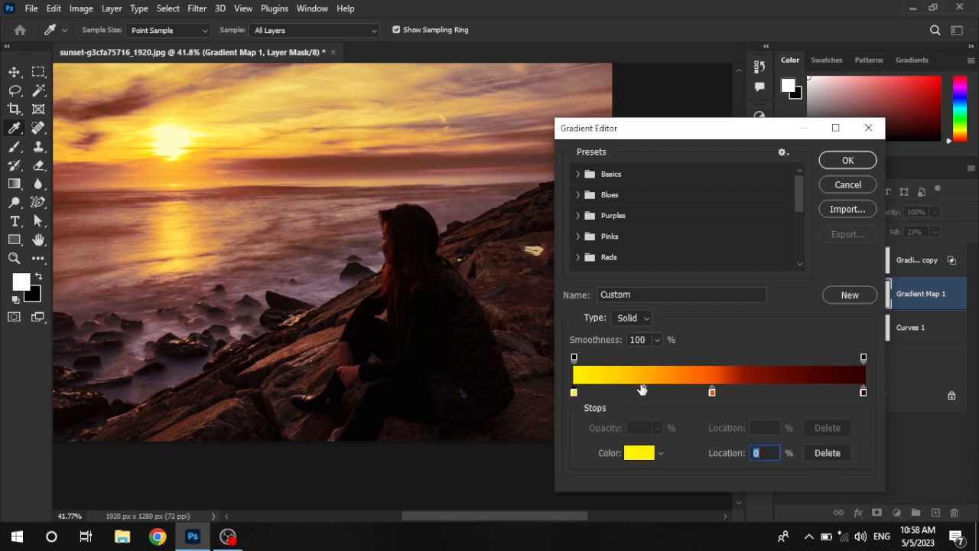
mouse_move(642, 387)
left_mouse_down()
mouse_move(614, 386)
mouse_move(624, 387)
left_mouse_up()
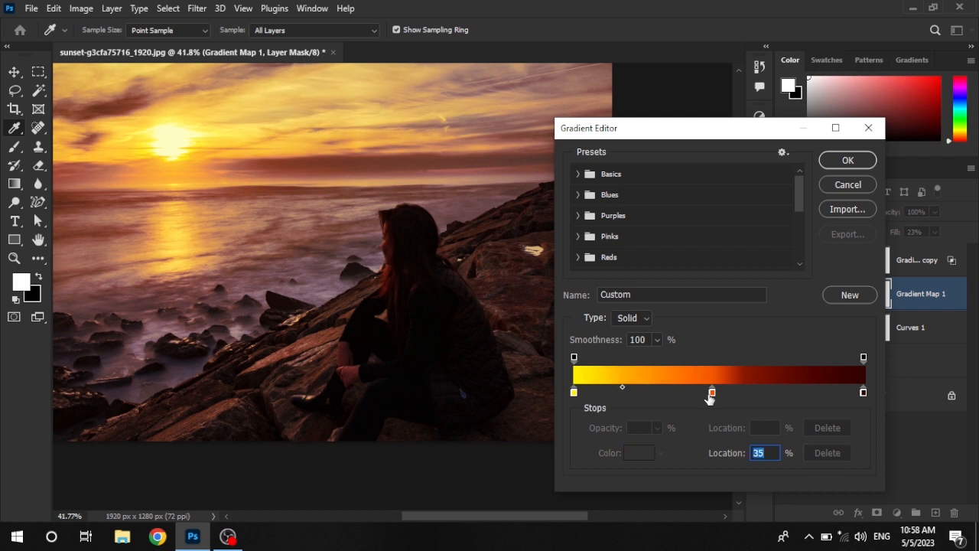
Apply the gradient with the orange stop at 33% and its dark-side midpoint at 46%, and compare the image with the copy layer hidden and shown.
left_click_drag(711, 393, 670, 397)
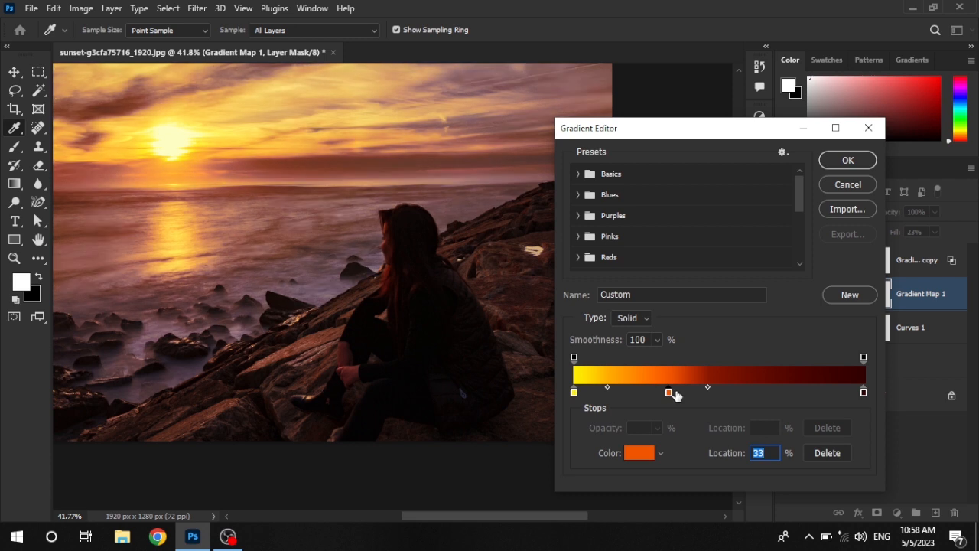
left_click(863, 393)
left_click_drag(711, 389, 735, 392)
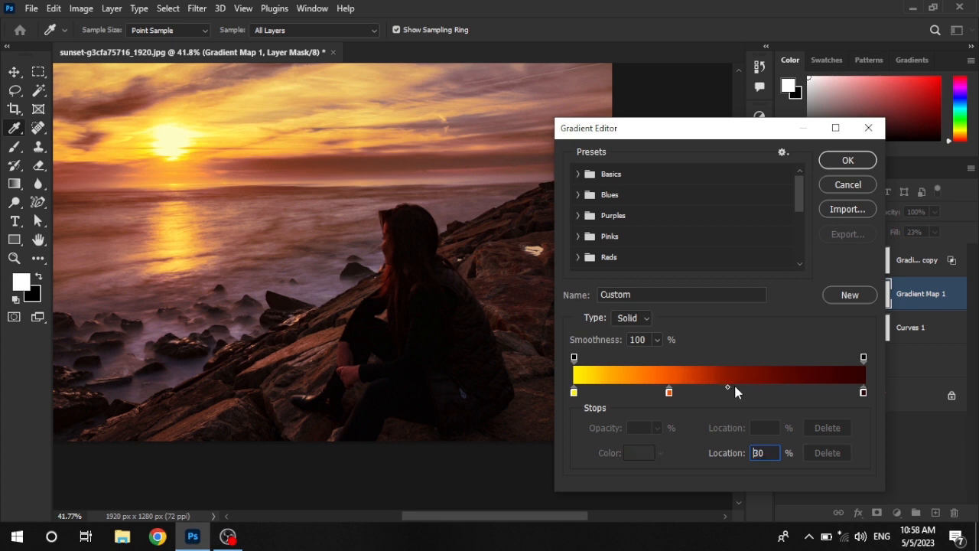
left_click(760, 390)
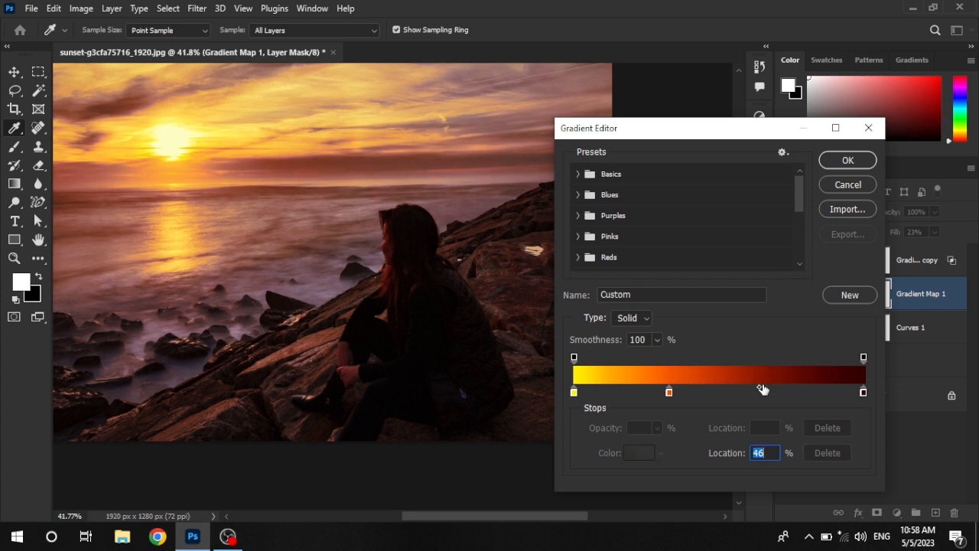
left_click(827, 163)
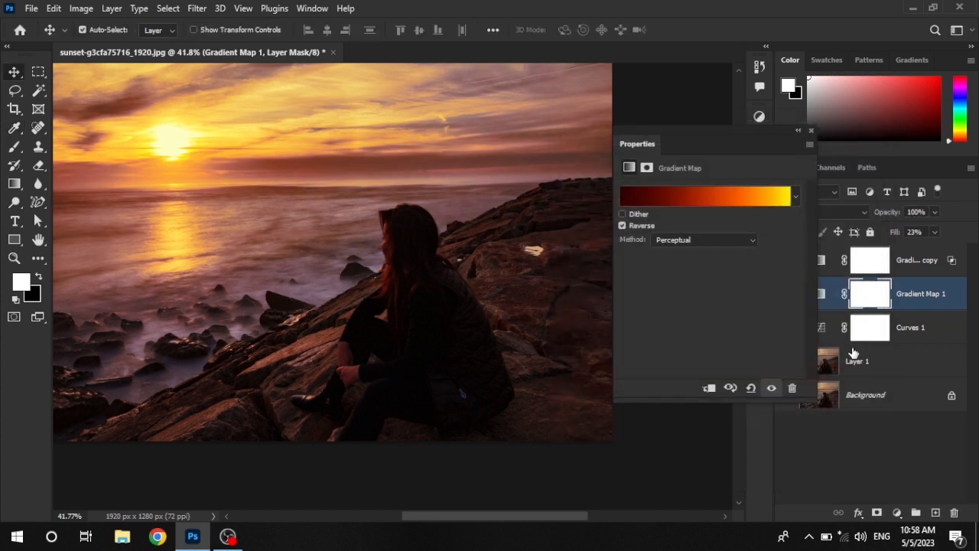
left_click(811, 130)
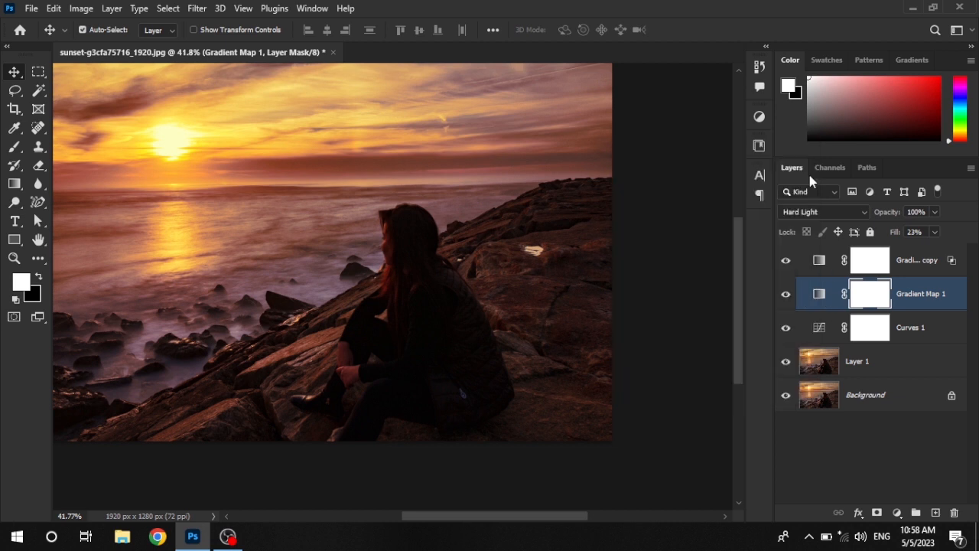
left_click(787, 261)
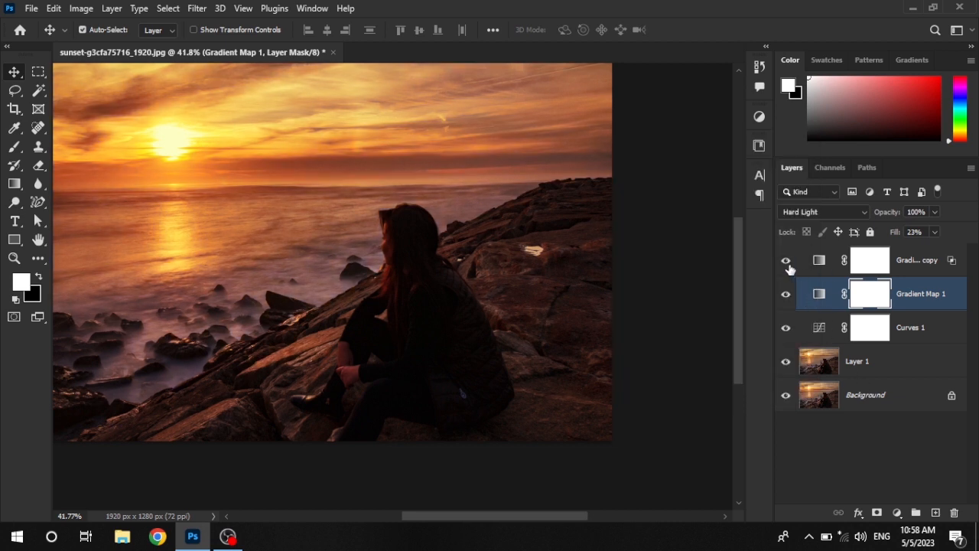
left_click(789, 265)
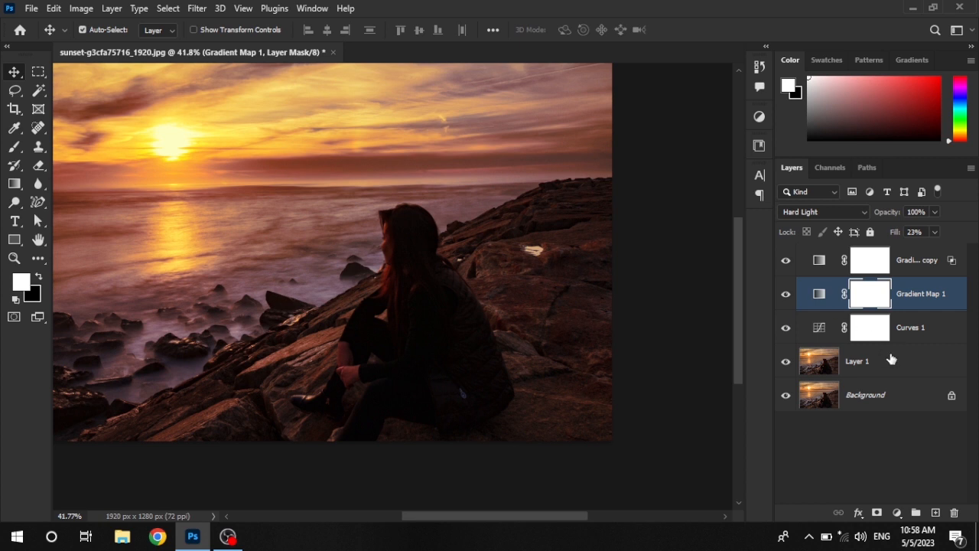
Brighten the highlights in the Curves 1 RGB curve and fine-tune its shadow and black points for stronger contrast.
left_click(823, 338)
double_click(822, 339)
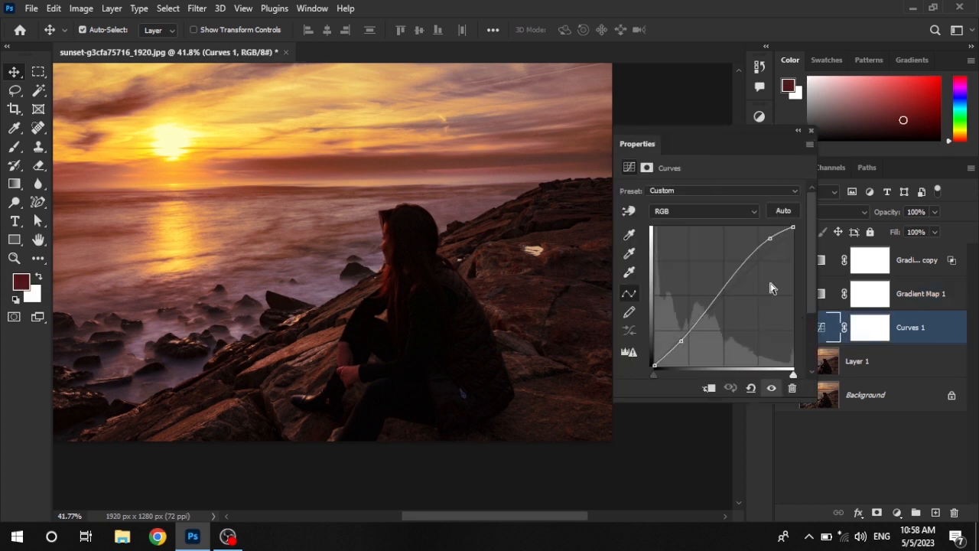
left_click_drag(774, 236, 753, 243)
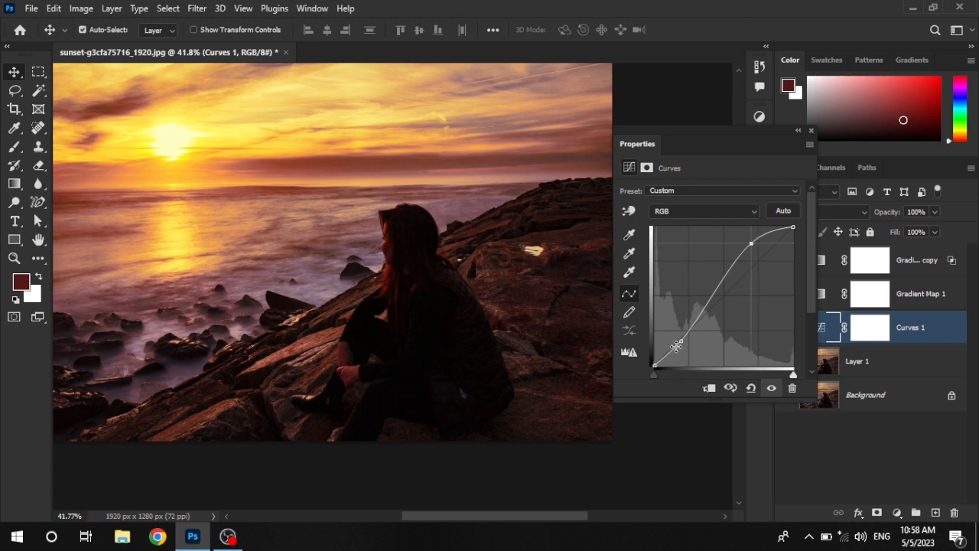
left_click_drag(683, 340, 678, 339)
left_click_drag(654, 379, 657, 379)
left_click_drag(653, 365, 658, 375)
left_click(810, 133)
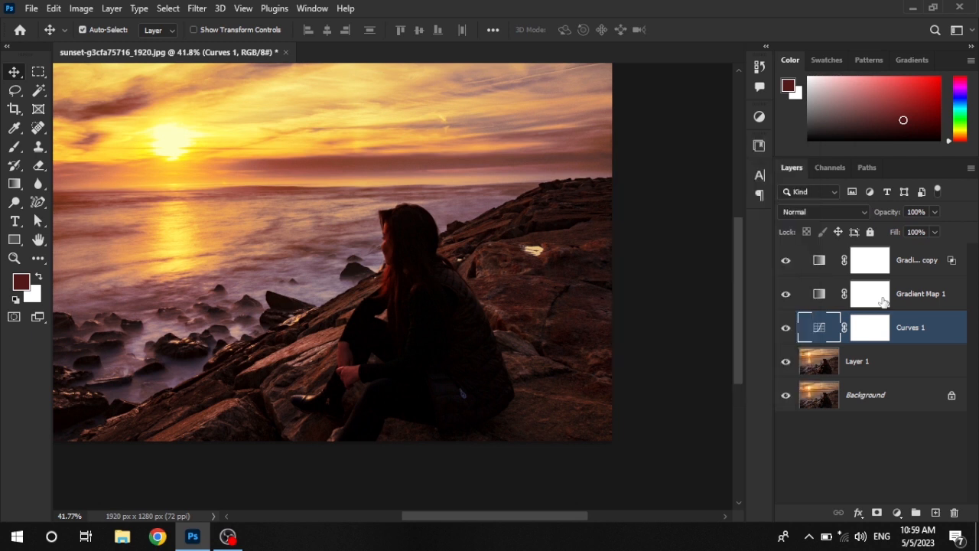
Add a Color Lookup adjustment layer above the Gradient Map 1 copy layer using the Crisp_Winter.look 3DLUT file.
left_click(924, 258)
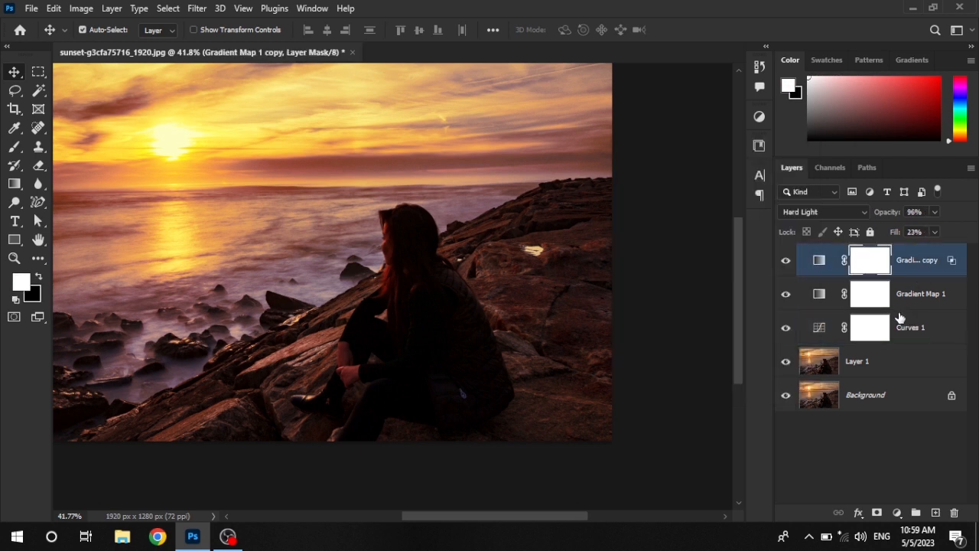
left_click_drag(490, 321, 521, 345)
left_click(901, 315)
left_click(905, 274)
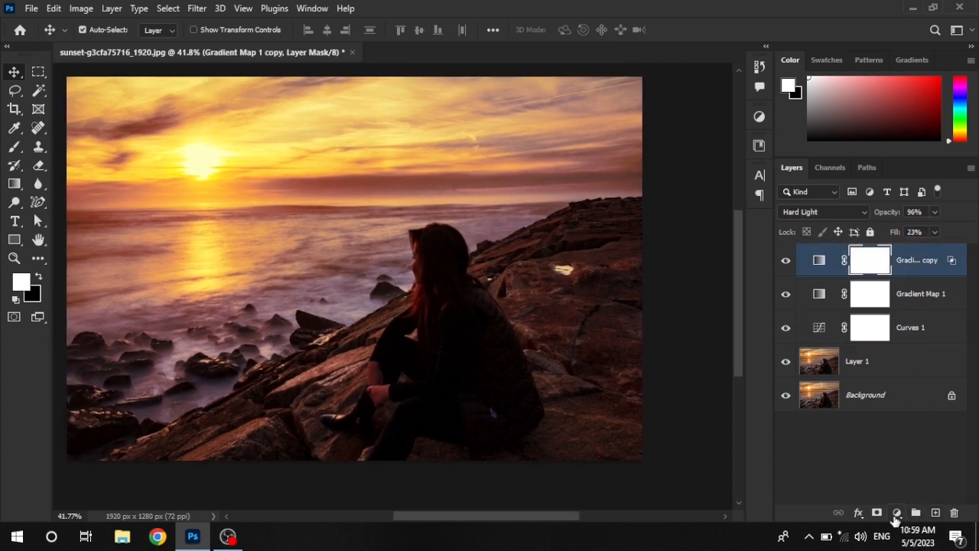
left_click(897, 512)
left_click(922, 440)
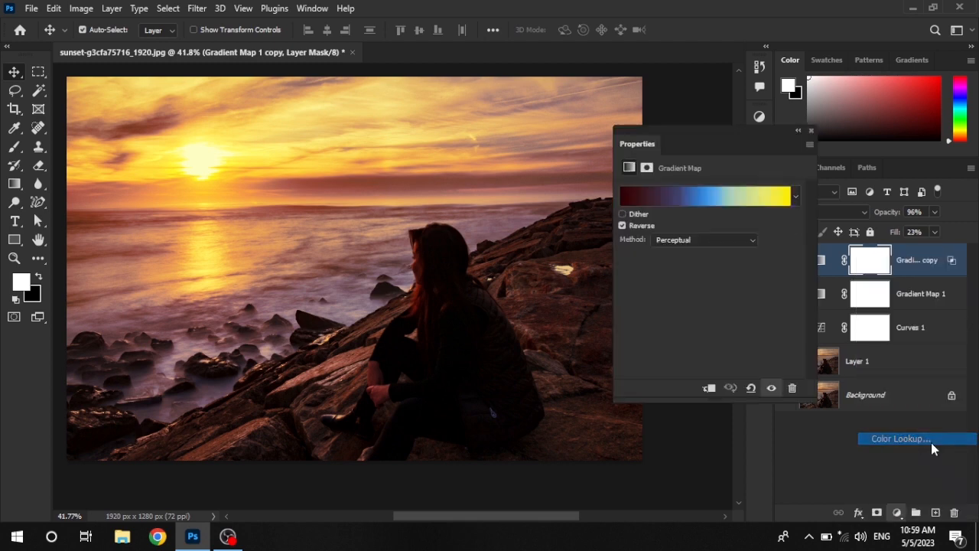
left_click(717, 192)
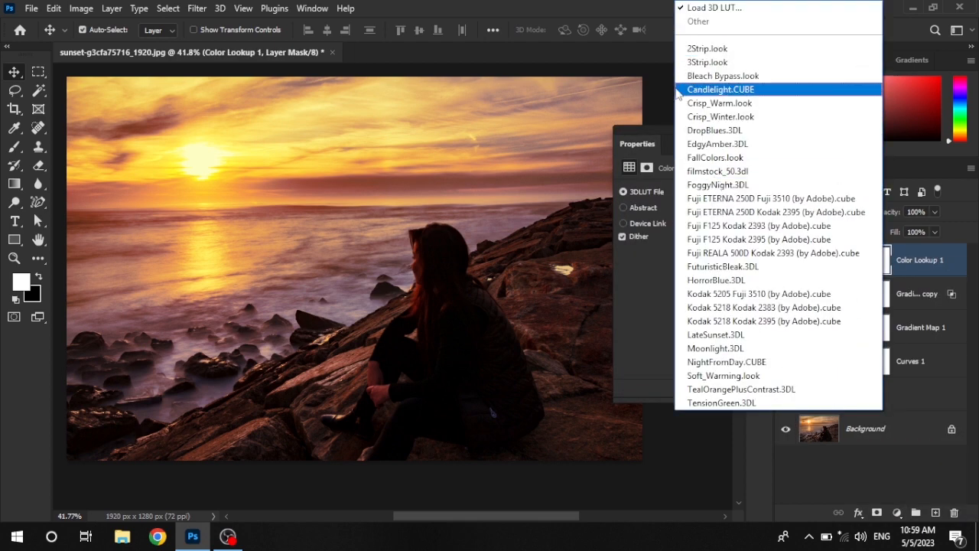
left_click(734, 117)
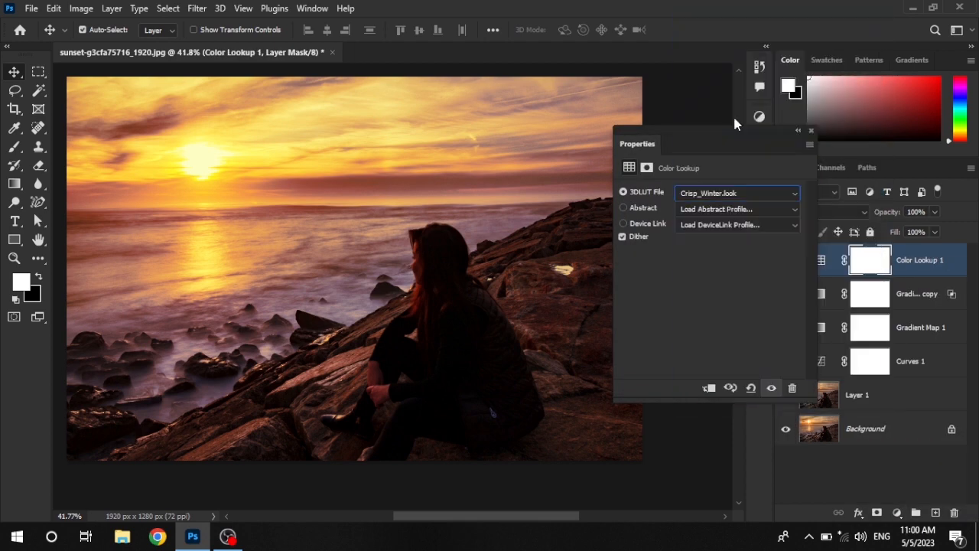
left_click(811, 130)
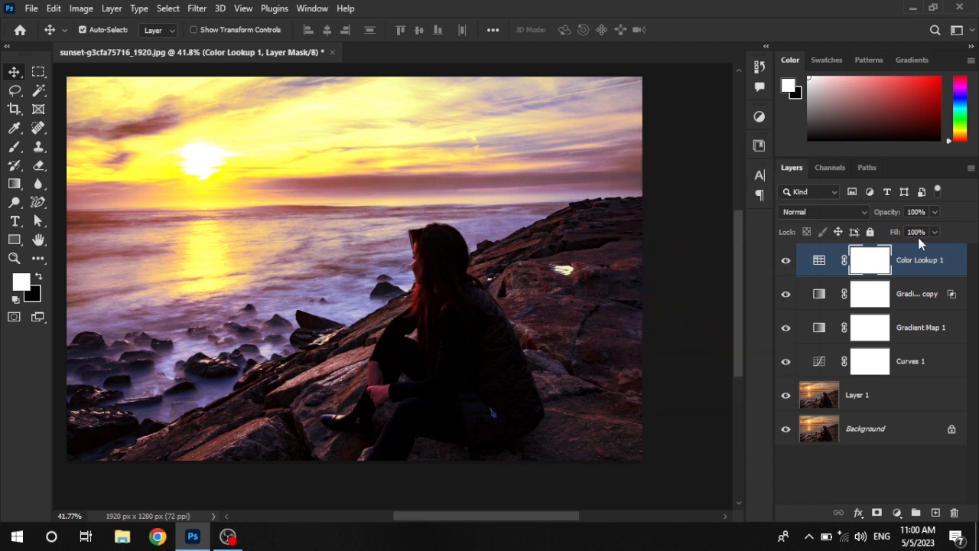
Reduce the Color Lookup 1 layer's fill to 41% and compare the image with the layer hidden and shown.
left_click(955, 266)
left_click(934, 232)
left_click_drag(938, 249, 899, 253)
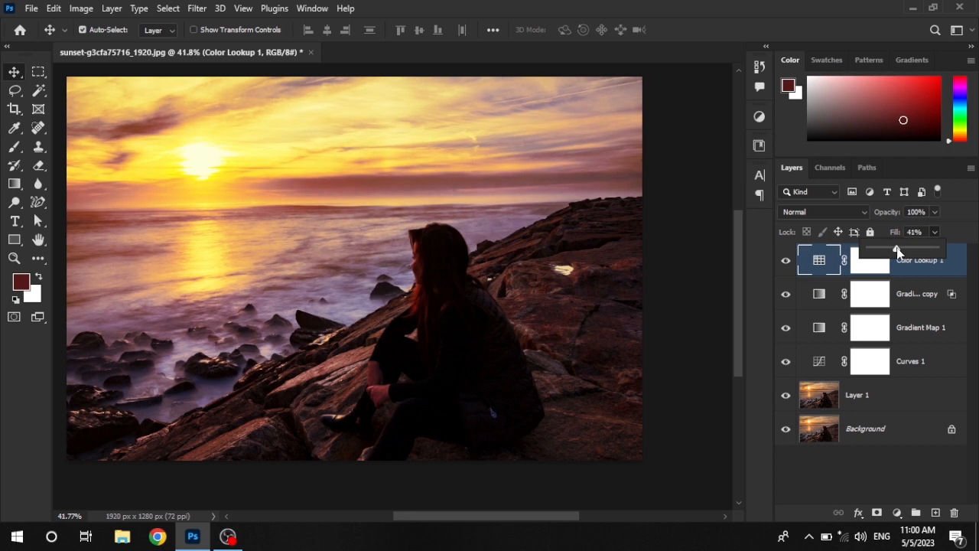
left_click(786, 262)
left_click(786, 263)
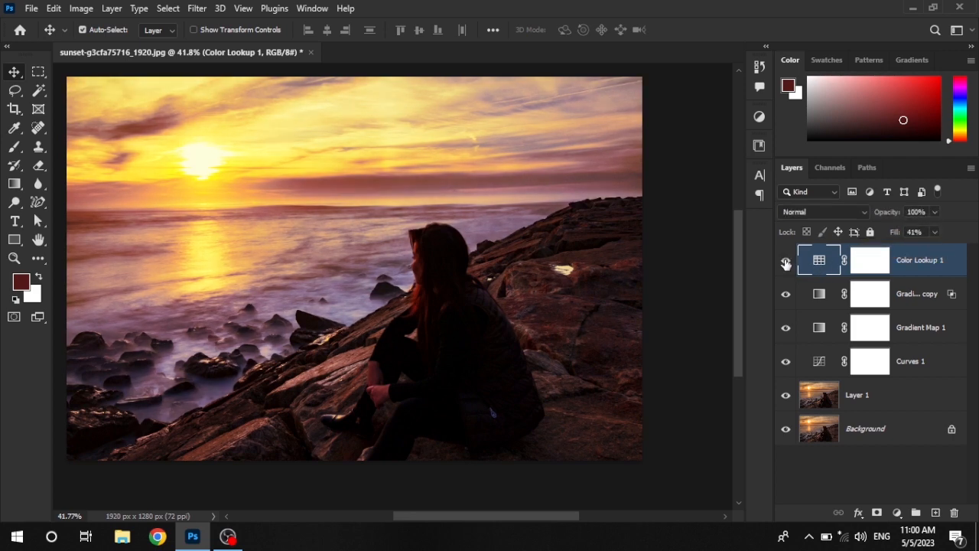
left_click(785, 264)
left_click(786, 263)
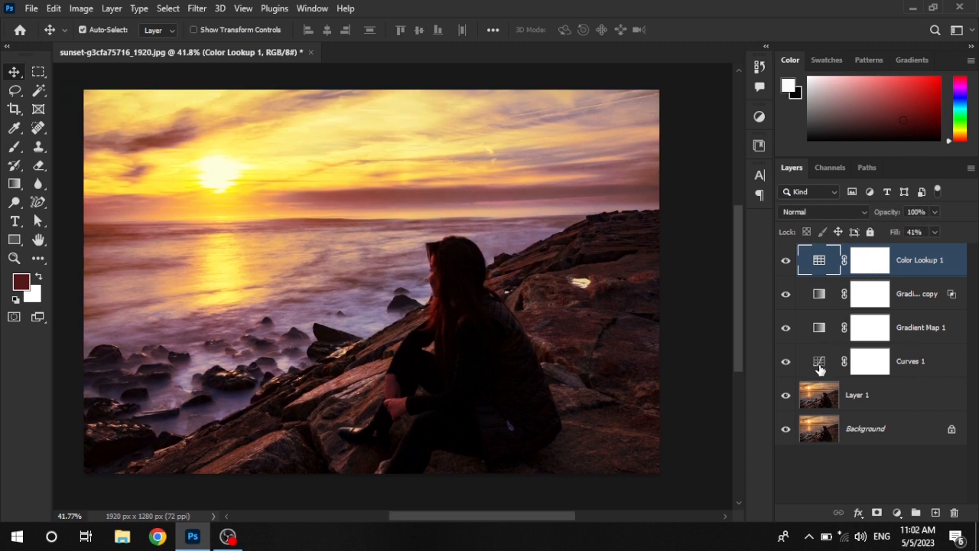
Raise the black point of the Curves 1 RGB curve slightly to lift the darkest shadows.
double_click(823, 364)
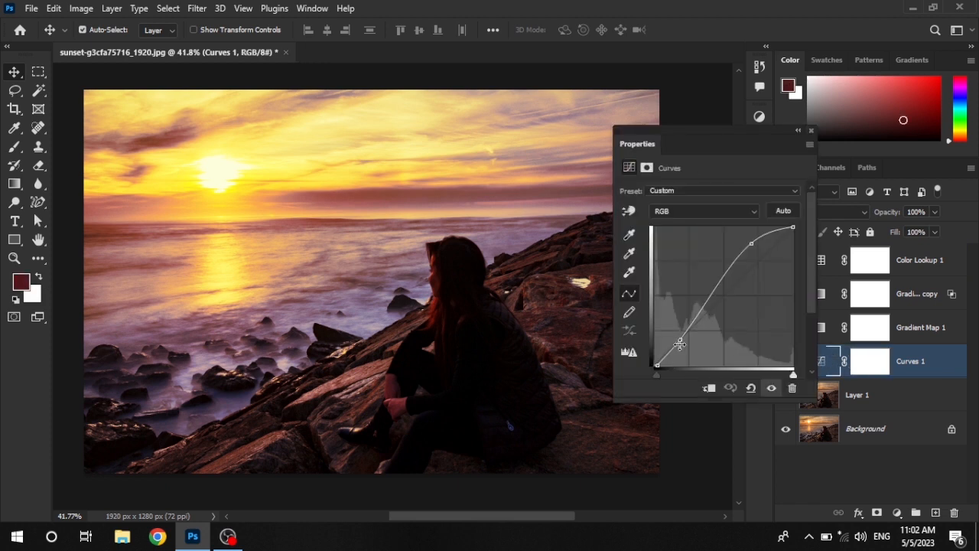
left_click_drag(656, 368, 655, 365)
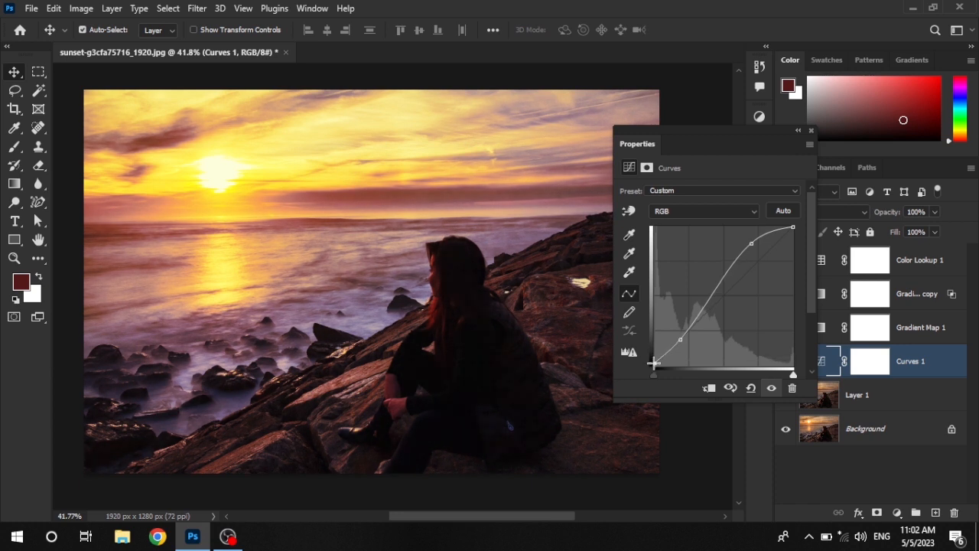
left_click(812, 131)
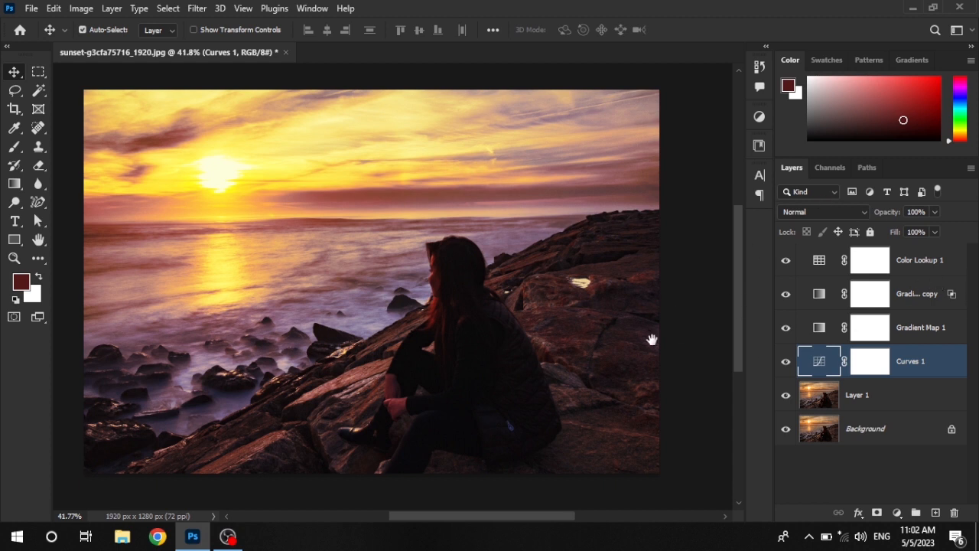
Set Color Lookup 1's Blend If underlying-layer range to 0/22 for shadows and 103/179 for highlights, and compare the layer hidden and shown.
mouse_move(472, 288)
left_mouse_down()
mouse_move(487, 289)
mouse_move(461, 273)
mouse_move(483, 286)
left_mouse_up()
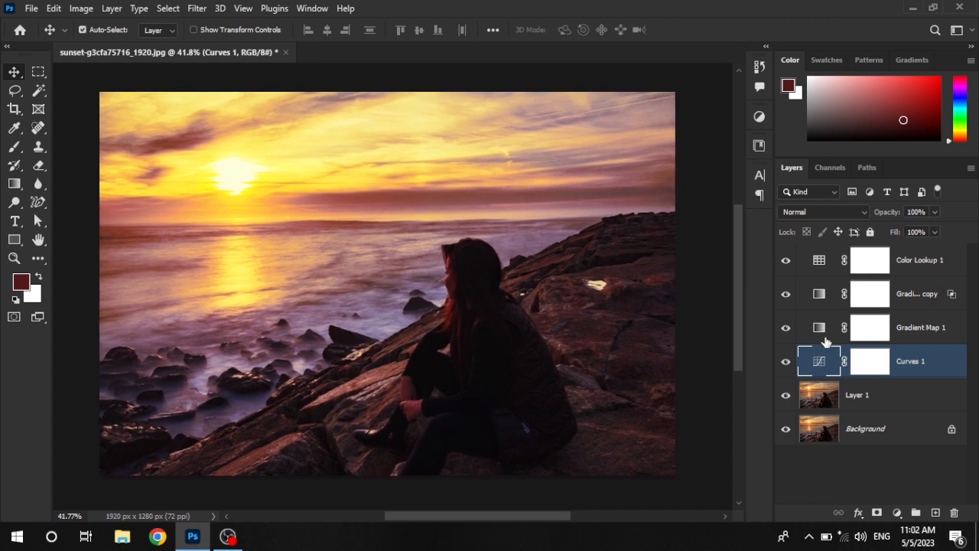
left_click(927, 263)
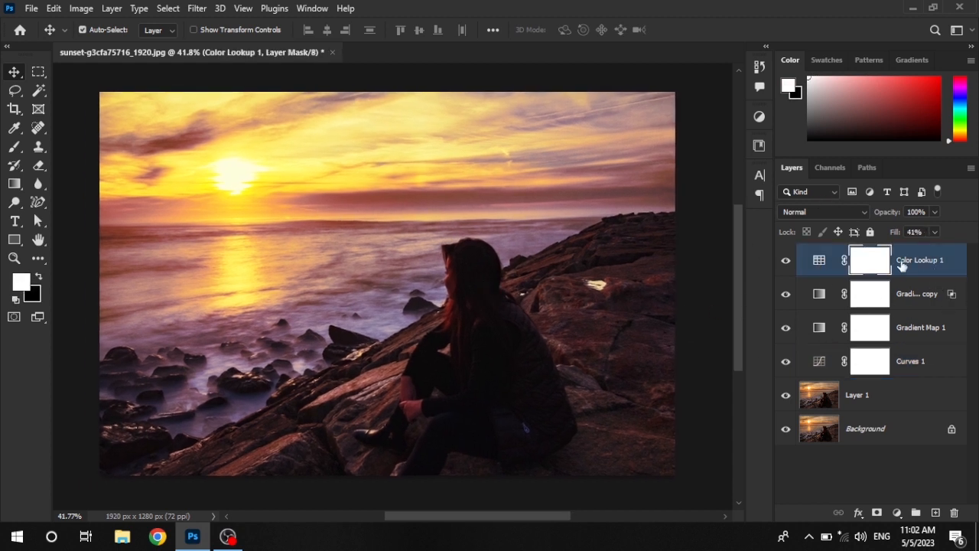
right_click(950, 266)
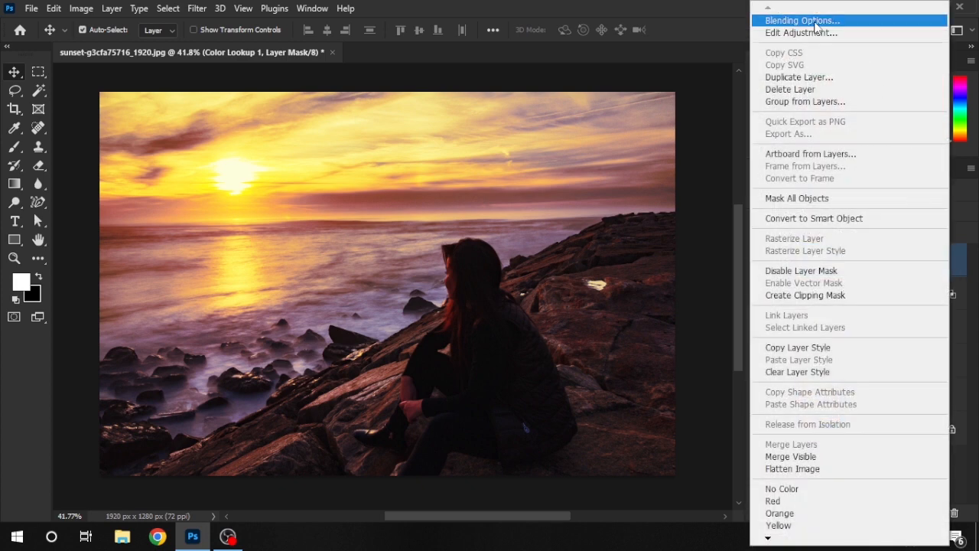
left_click(817, 20)
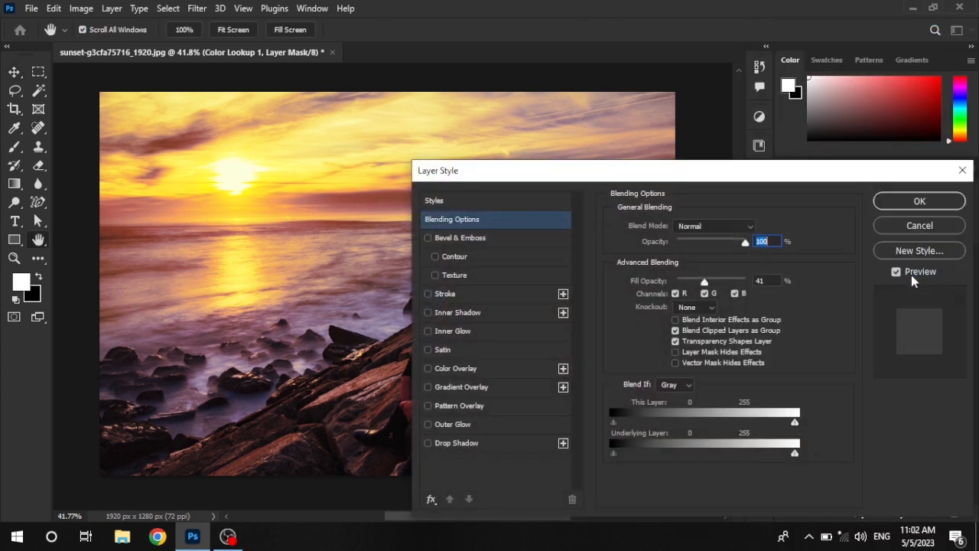
left_click_drag(736, 176, 824, 131)
scroll(413, 259, "right", 2)
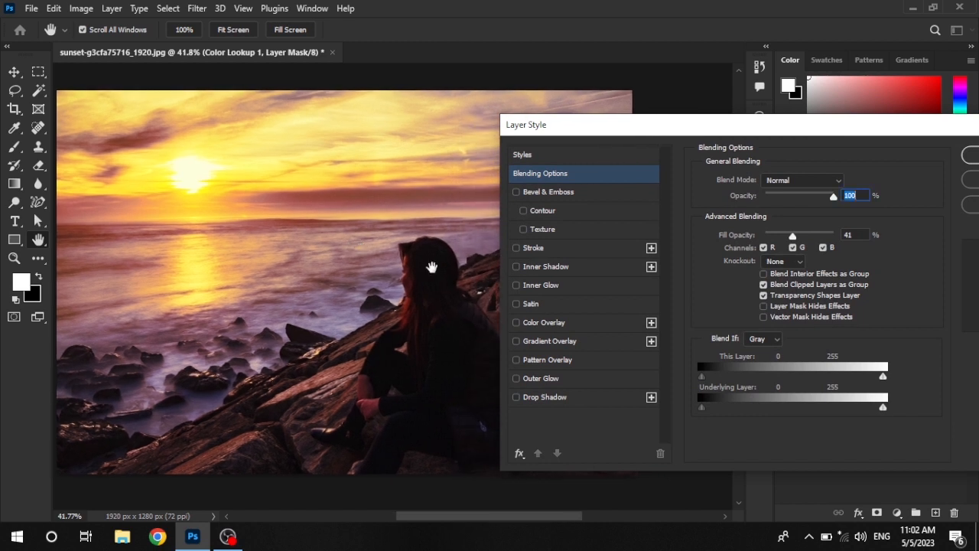
left_click_drag(883, 407, 833, 413)
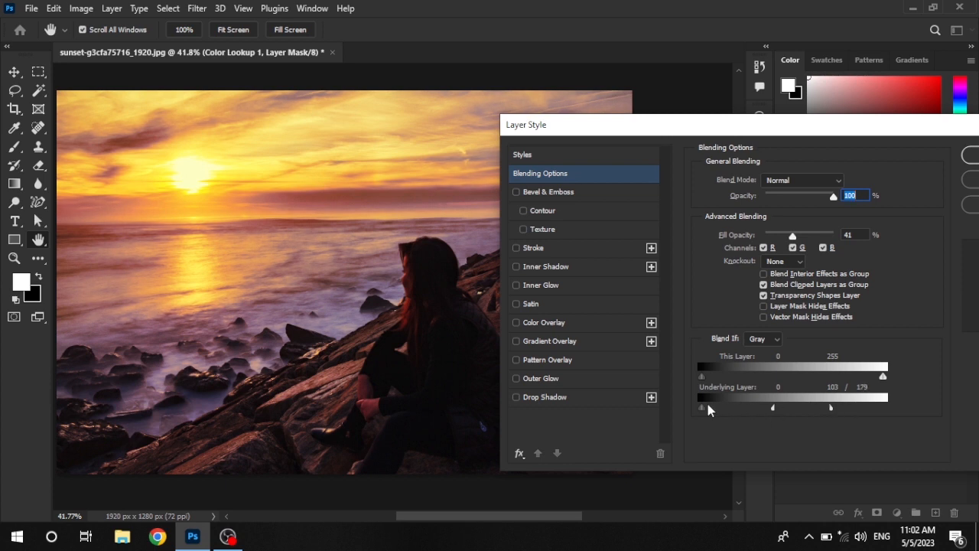
left_click_drag(701, 411, 716, 408)
left_click_drag(792, 127, 727, 142)
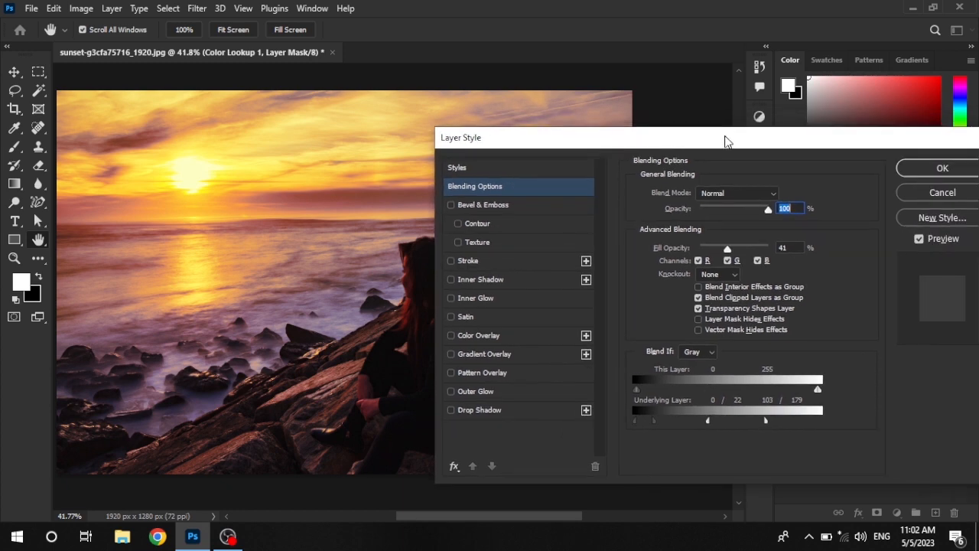
left_click(943, 168)
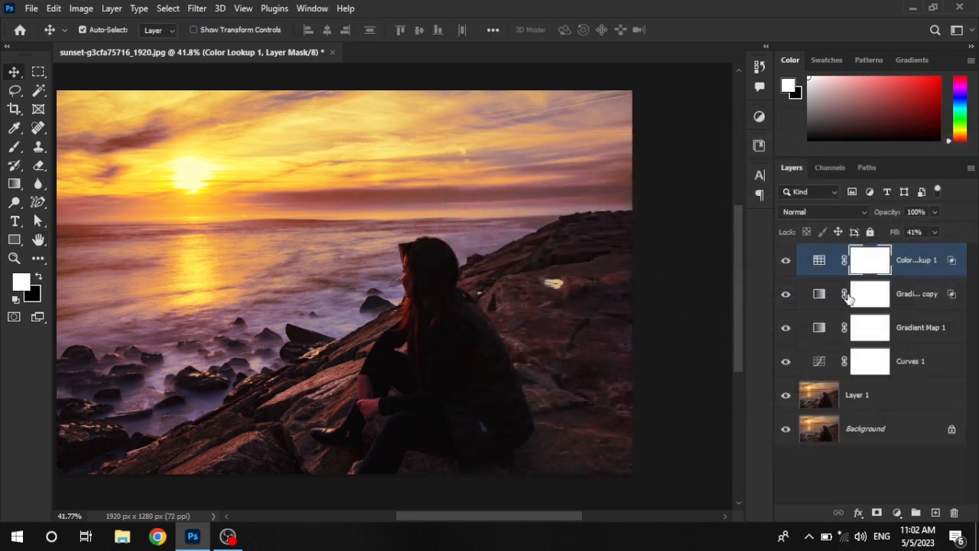
left_click(785, 261)
left_click(785, 262)
Group all layers from Color Lookup 1 down to Layer 1, leaving the Background outside the group.
left_click(946, 301)
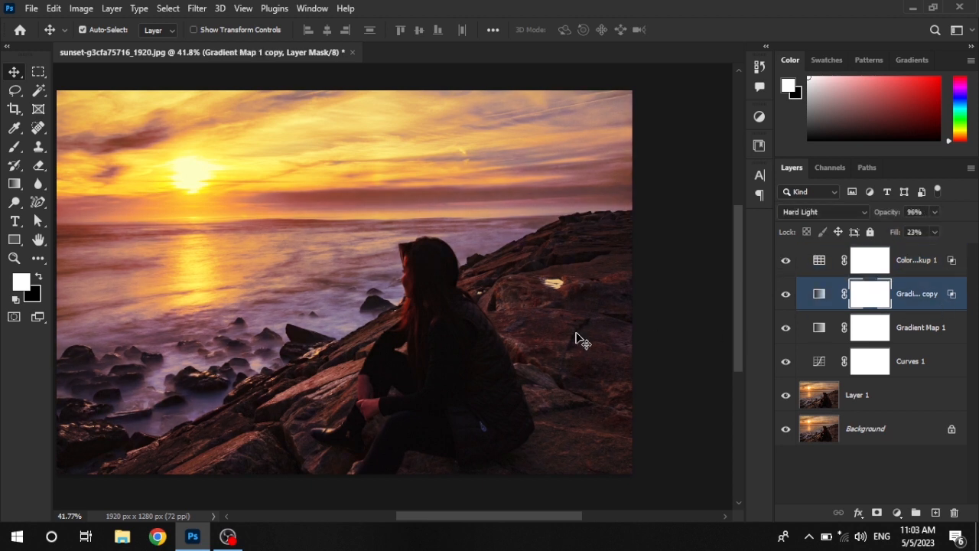
left_click(950, 269)
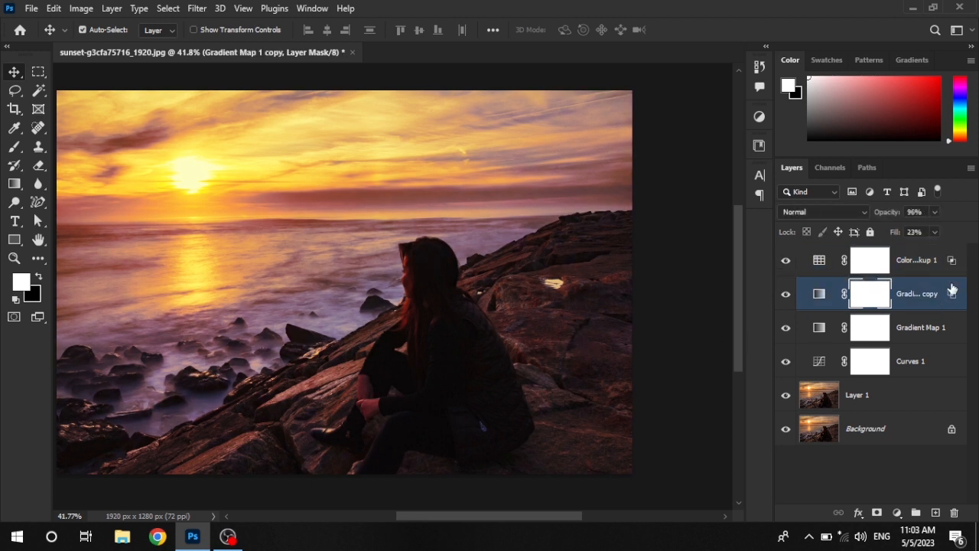
left_click(922, 405, "shift")
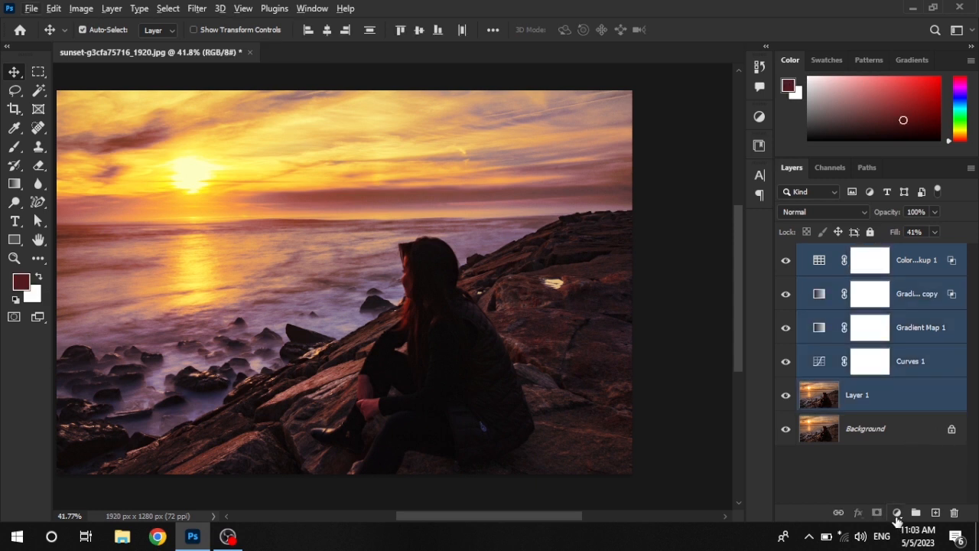
left_click(898, 513)
left_click(919, 515)
left_click(918, 514)
left_click(917, 278)
left_click(858, 259)
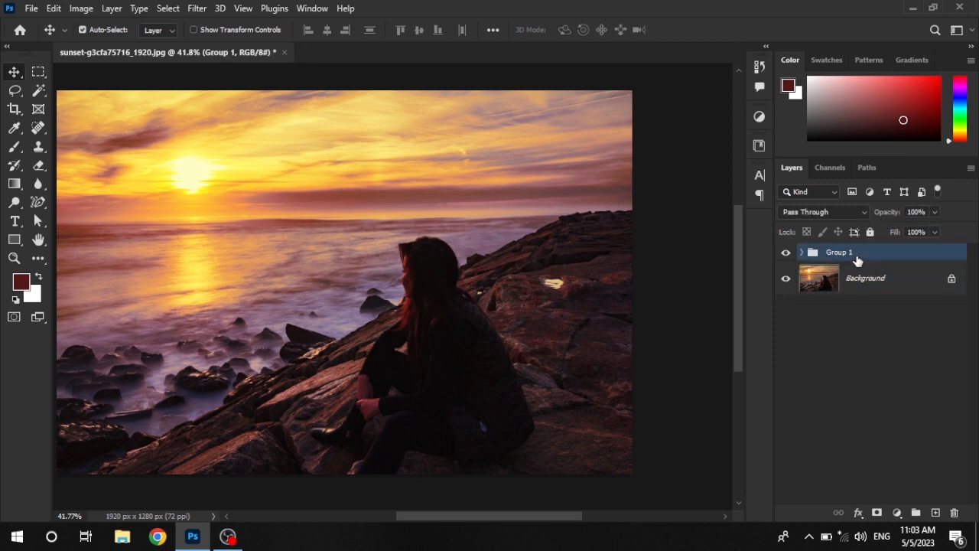
Compare the original Background photo with the graded result by hiding and showing the layer group.
left_click(786, 279, "alt")
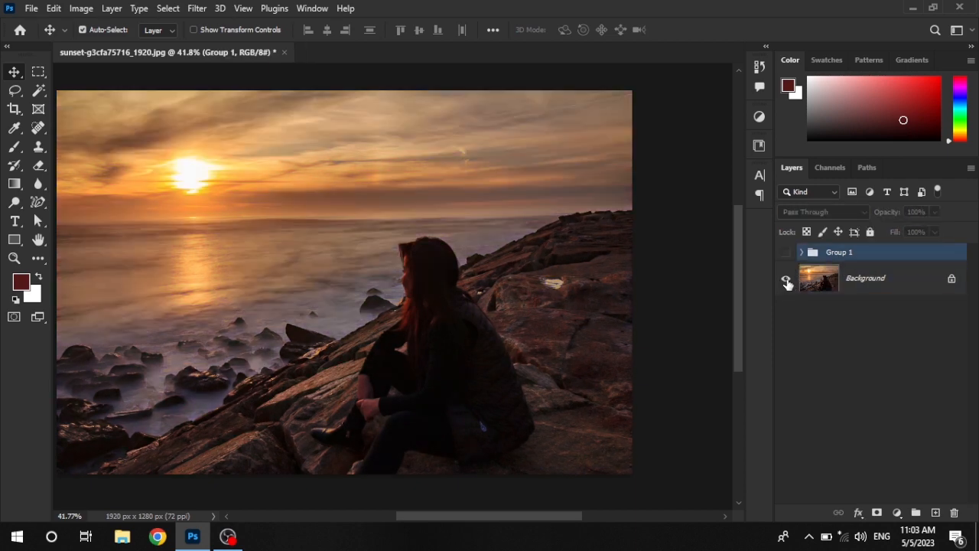
left_click(786, 280, "alt")
left_click(786, 280, "alt")
left_click(786, 280, "alt")
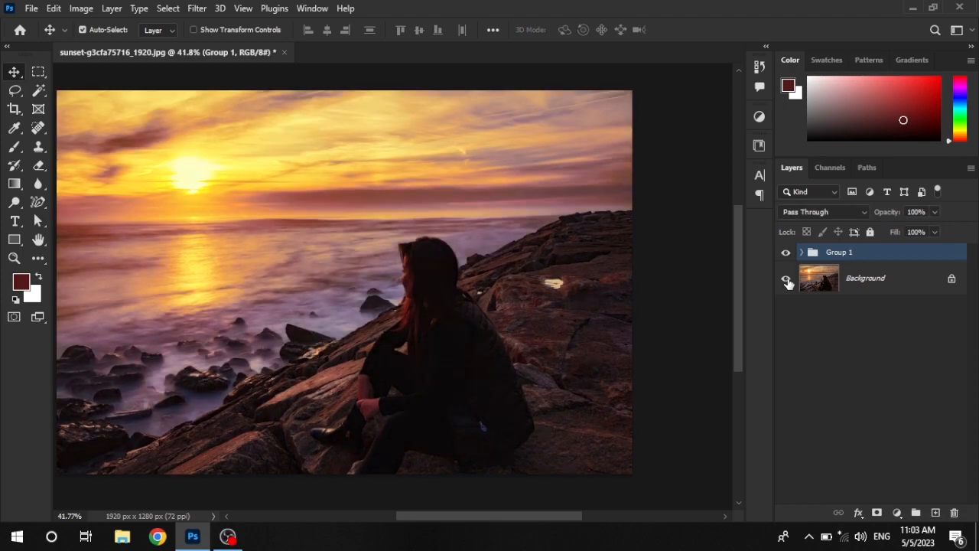